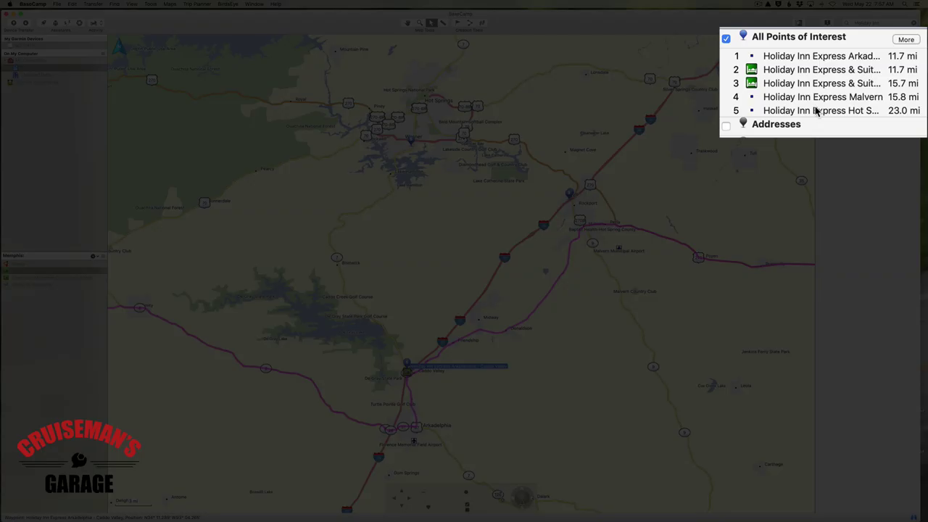
# - Save the Holiday Inn Express Hot Springs search result as a waypoint in the Memphis list and select it there
pyautogui.click(856, 97)
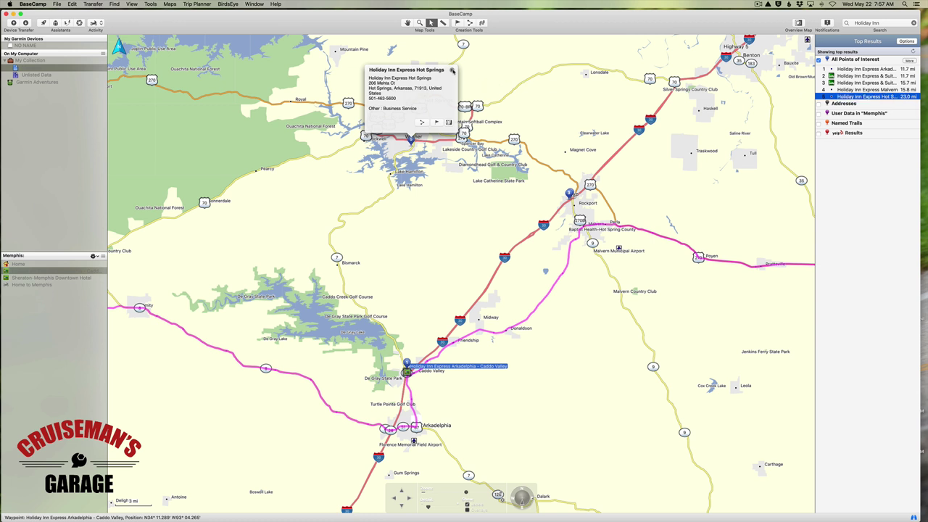
pyautogui.click(452, 70)
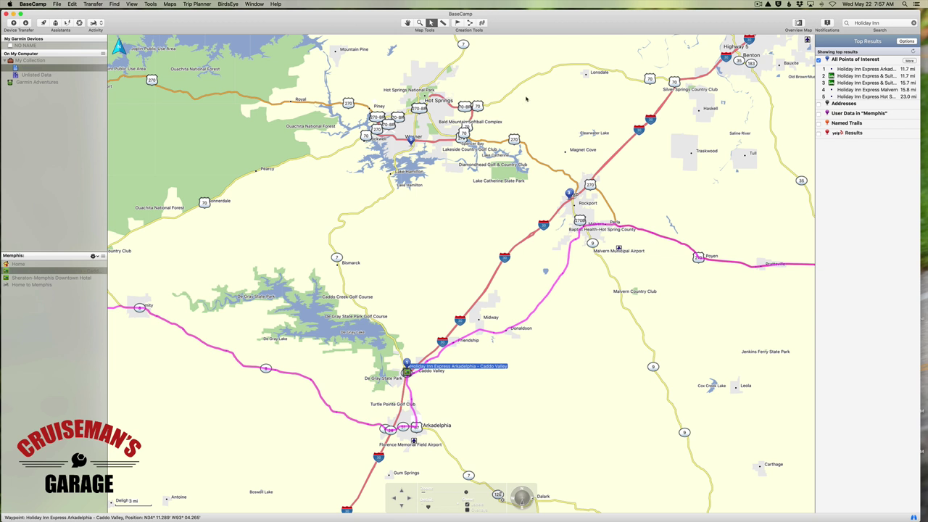
pyautogui.click(872, 96)
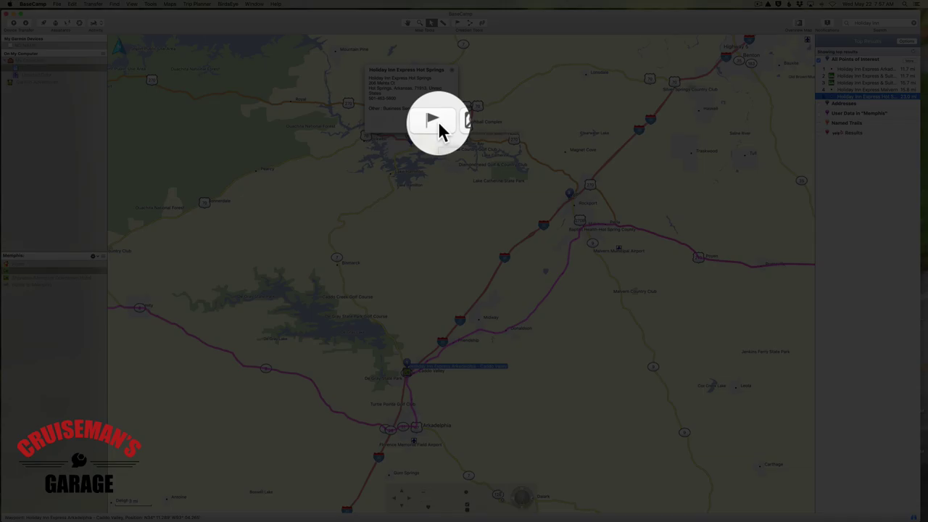
pyautogui.click(438, 121)
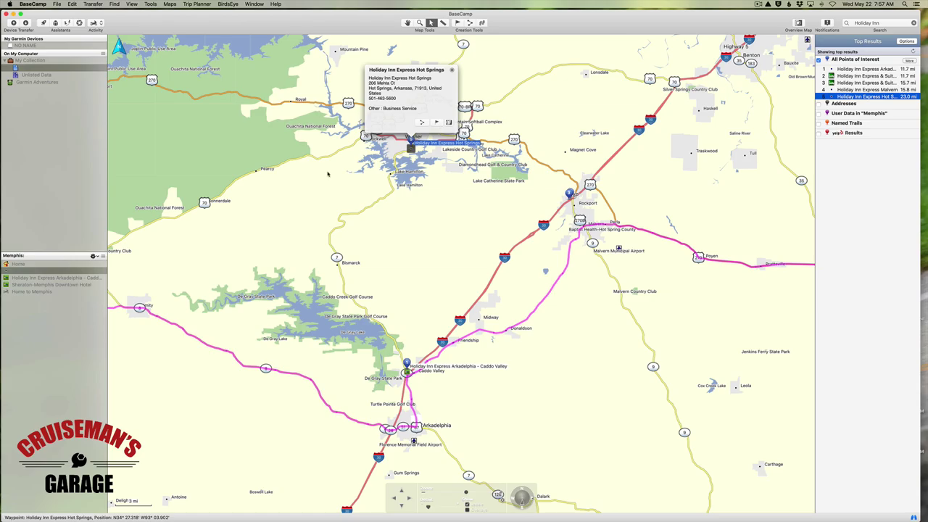
pyautogui.click(50, 271)
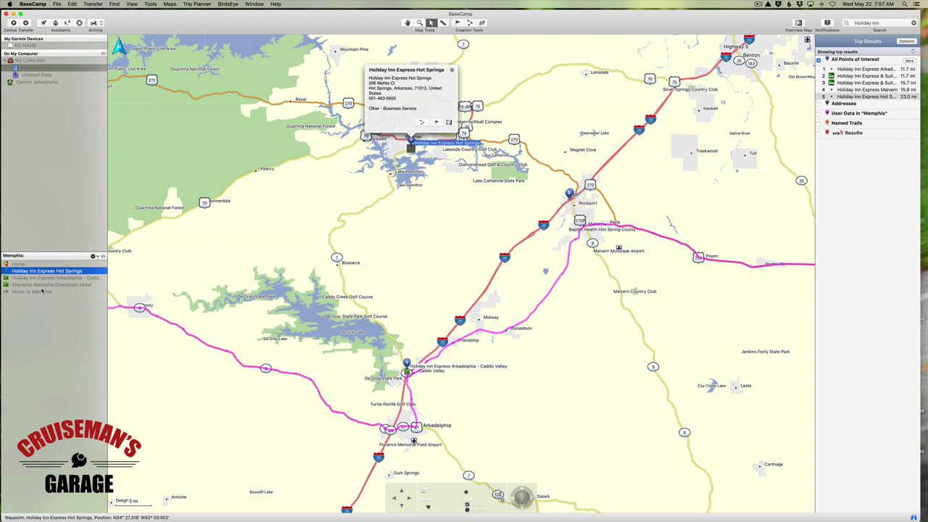
# - Open the Home to Memphis route and remove the Holiday Inn Express Arkadelphia via point
pyautogui.click(34, 292)
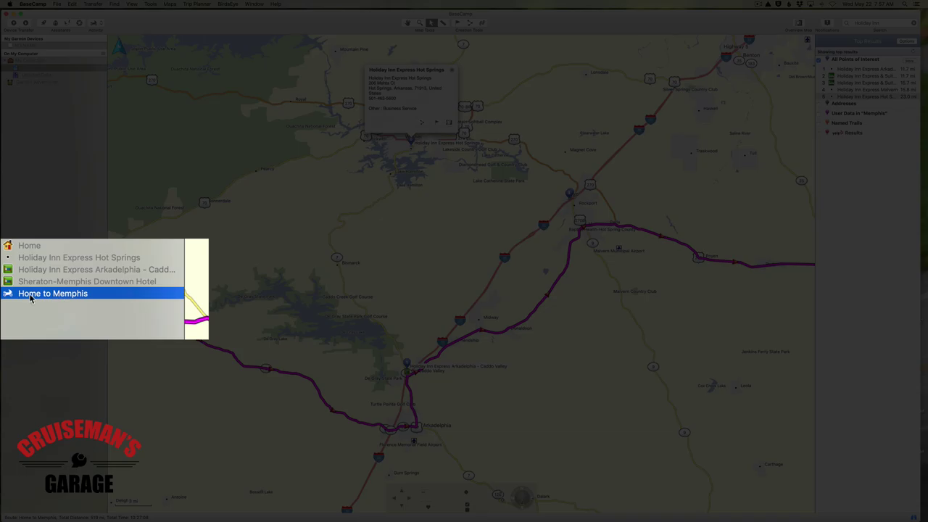
pyautogui.doubleClick(29, 294)
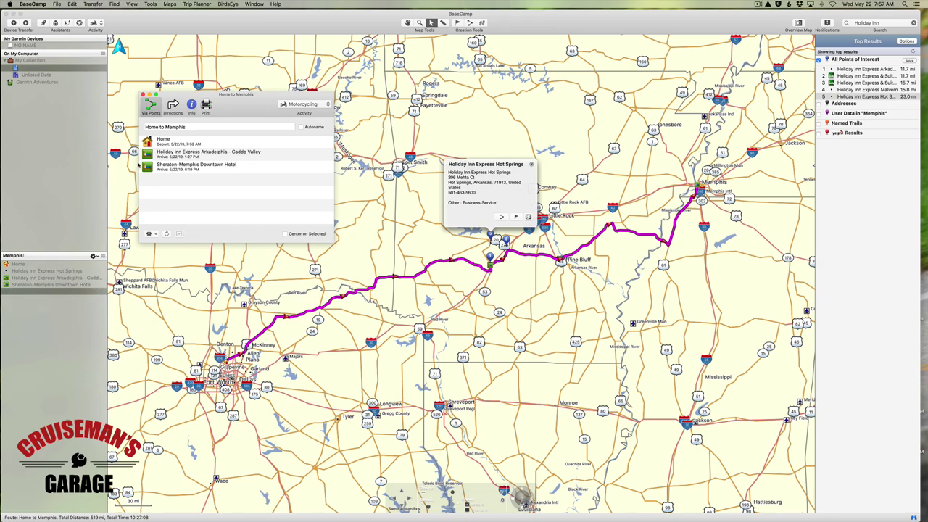
pyautogui.click(161, 156)
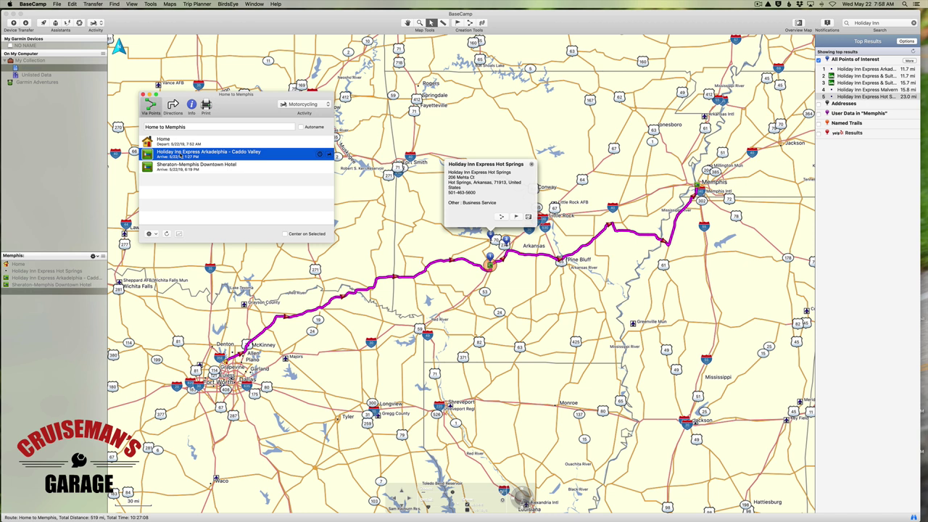
pyautogui.press('Delete')
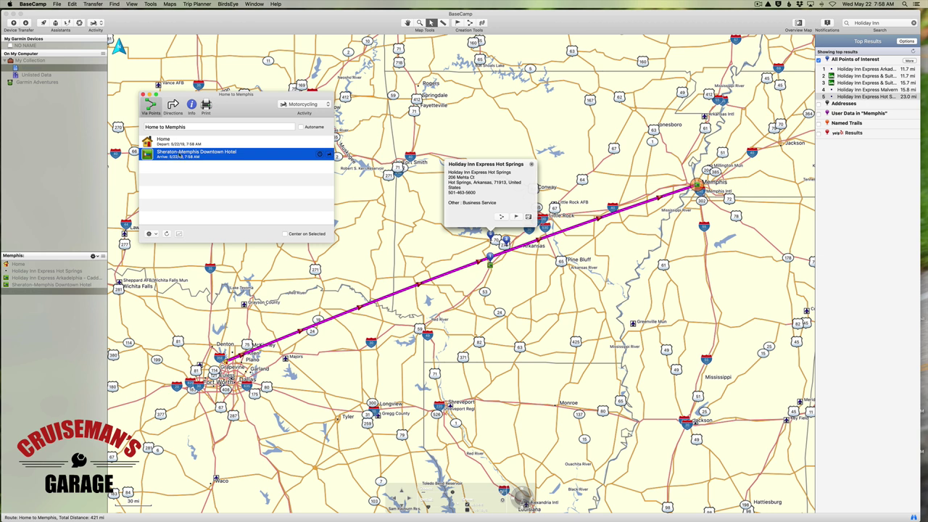
# - Add the Holiday Inn Express Hot Springs waypoint to the route between Home and the Sheraton-Memphis Downtown Hotel
pyautogui.click(9, 273)
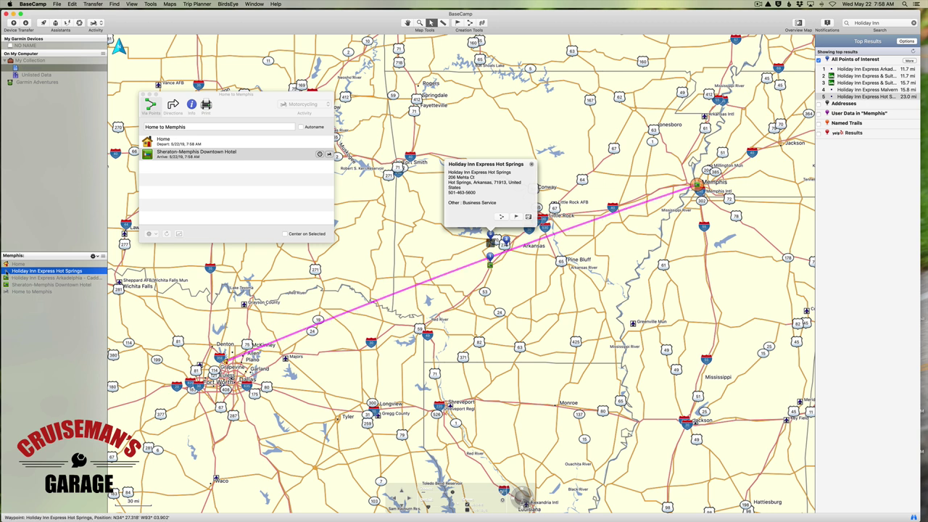
pyautogui.moveTo(29, 270); pyautogui.dragTo(165, 149)
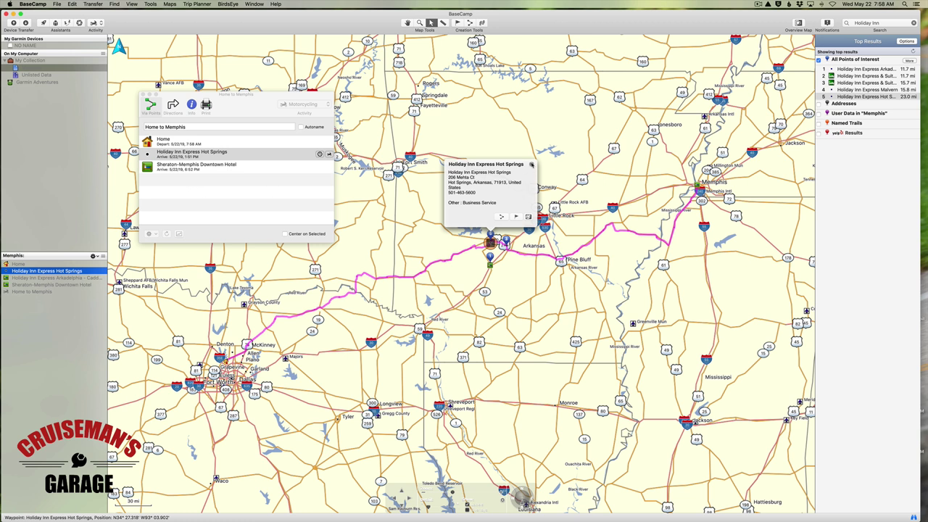
pyautogui.click(532, 164)
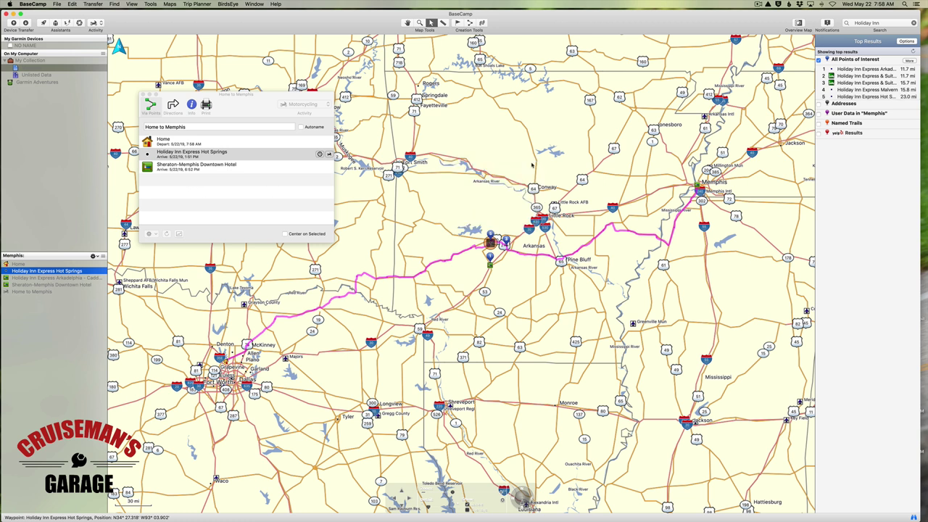
# - Reshape the Home to Memphis route east of Pearcy so it follows Airport Rd towards Hot Springs, and accept the move
pyautogui.click(419, 22)
pyautogui.moveTo(442, 208); pyautogui.dragTo(535, 280)
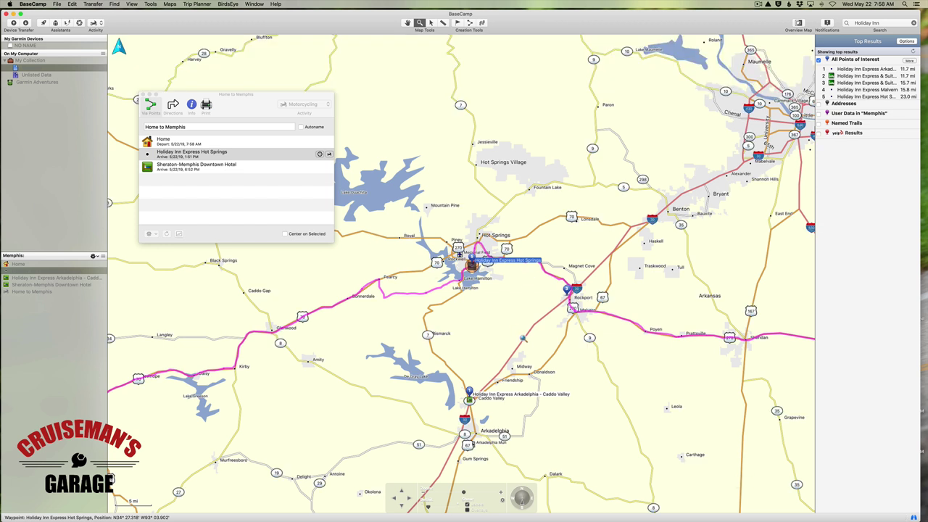
pyautogui.moveTo(547, 369); pyautogui.dragTo(695, 454)
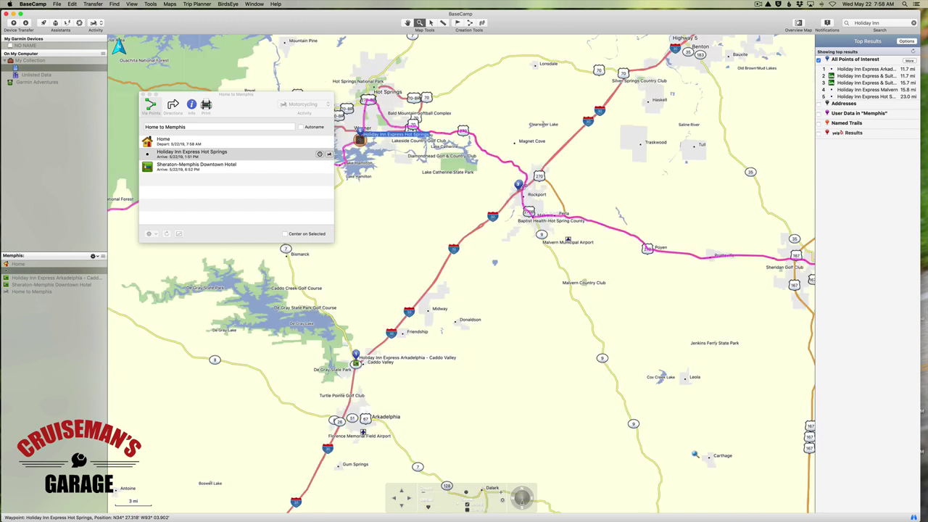
pyautogui.moveTo(230, 99); pyautogui.dragTo(626, 321)
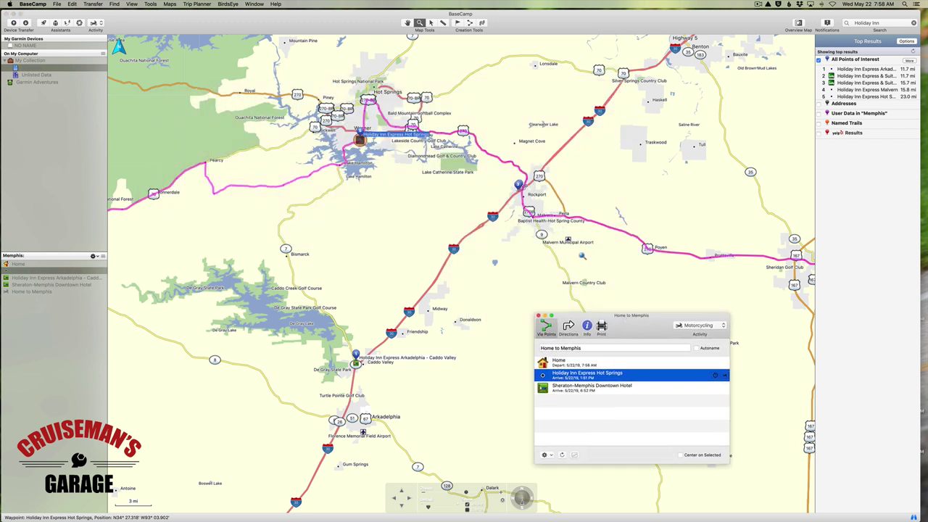
pyautogui.scroll(2, 382, 175)
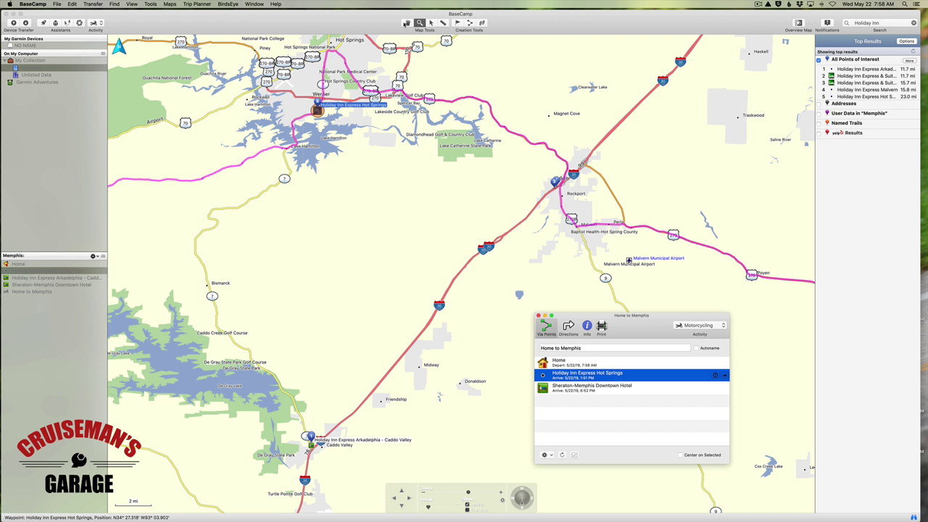
pyautogui.click(407, 23)
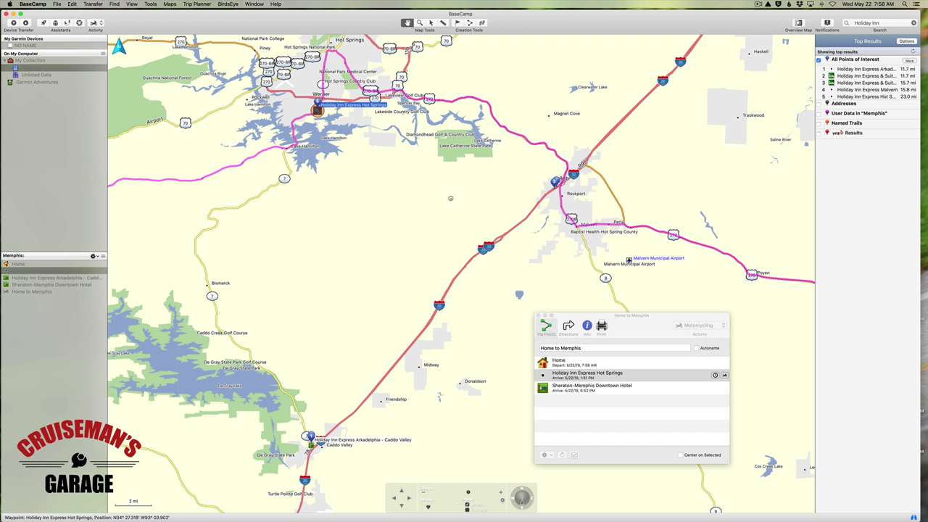
pyautogui.hscroll(-5, 450, 198)
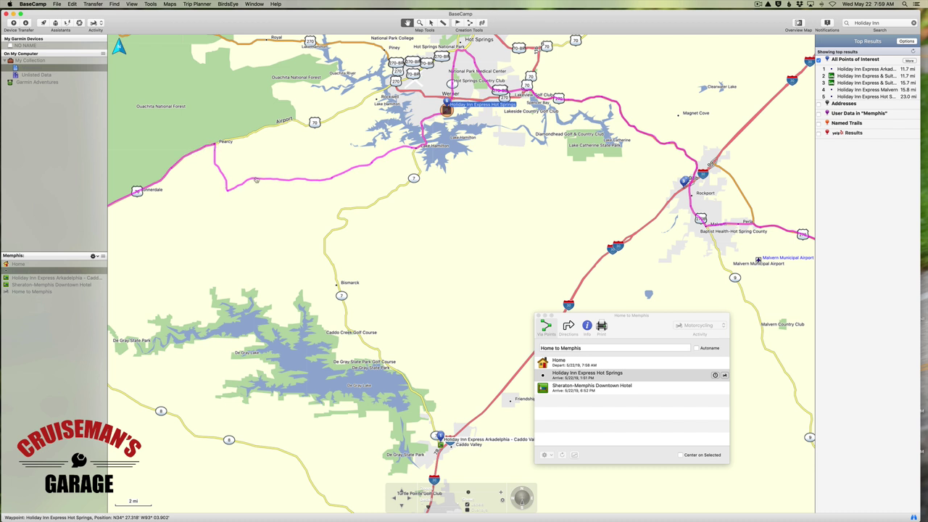
pyautogui.scroll(2, 303, 181)
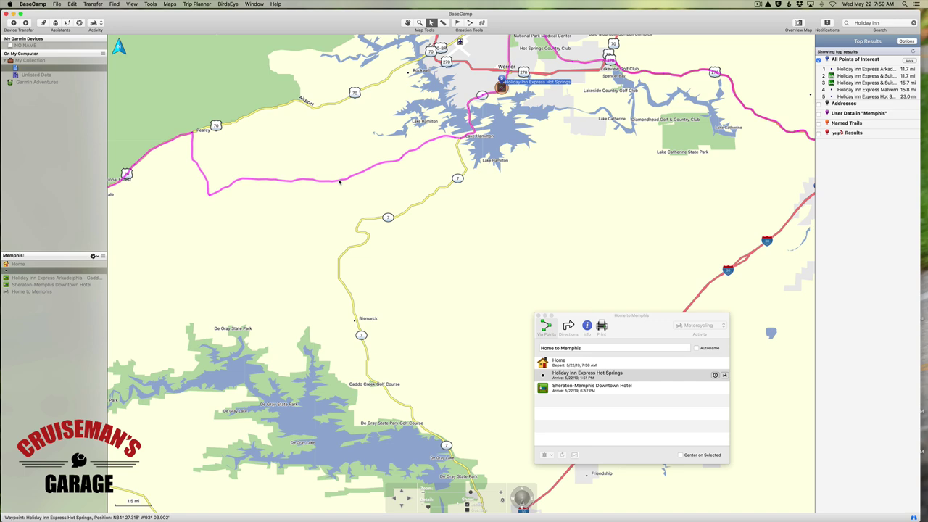
pyautogui.click(339, 182)
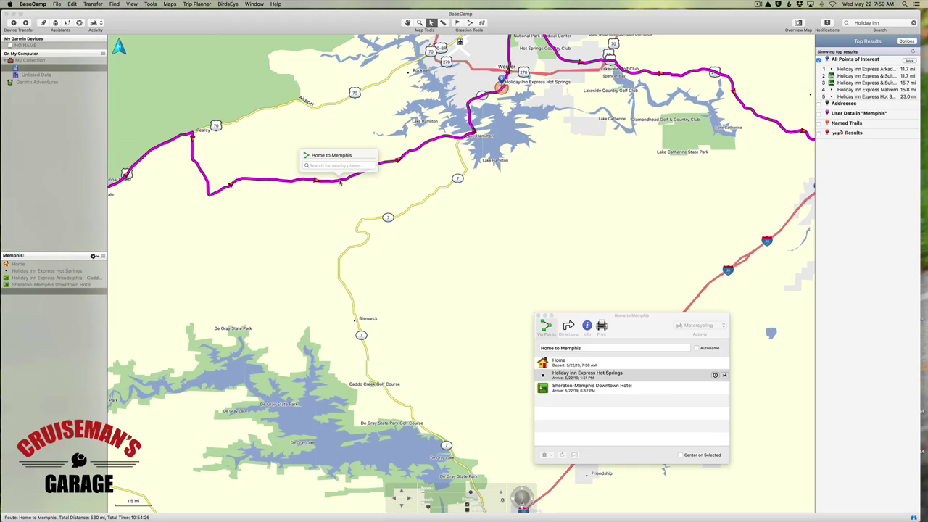
pyautogui.moveTo(340, 182); pyautogui.dragTo(335, 105)
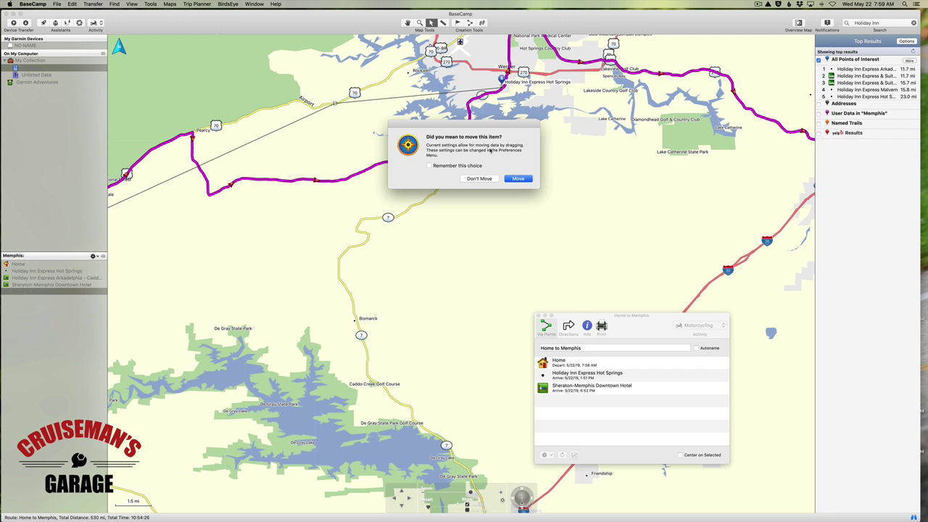
pyautogui.click(517, 179)
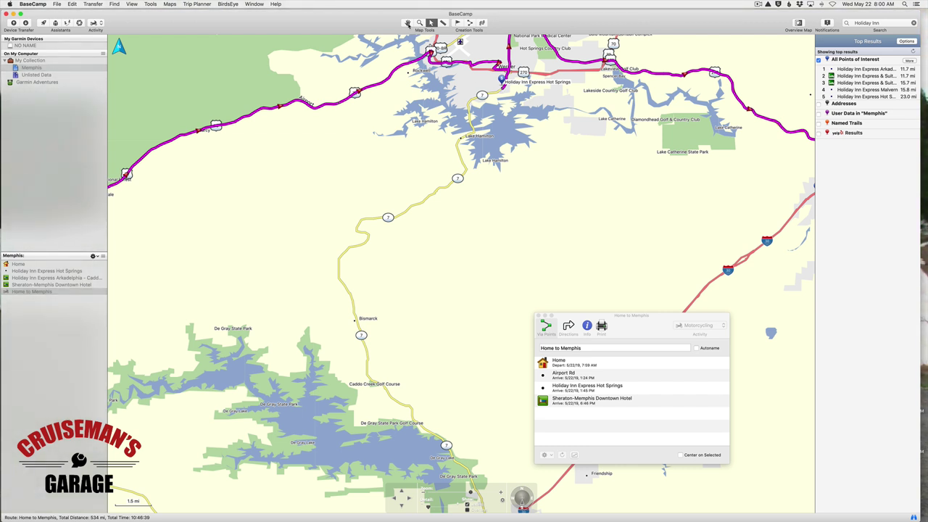
# - Review the rerouted section near Hot Springs and the properties of the Airport Rd via point
pyautogui.click(408, 23)
pyautogui.scroll(3, 506, 193)
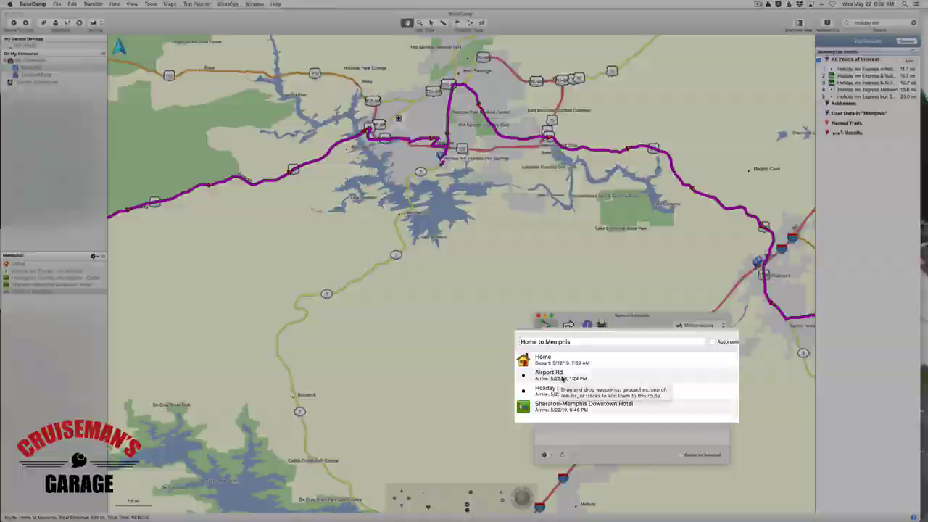
pyautogui.click(575, 376)
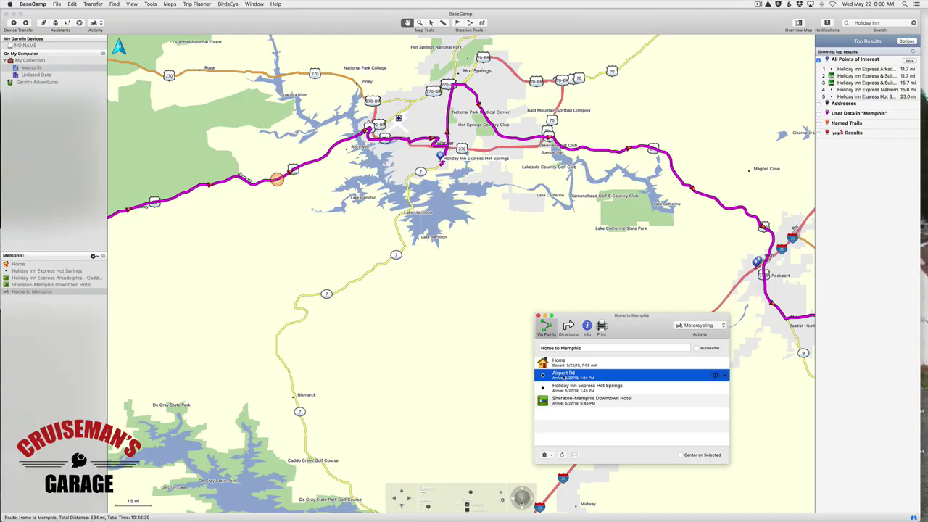
pyautogui.doubleClick(563, 377)
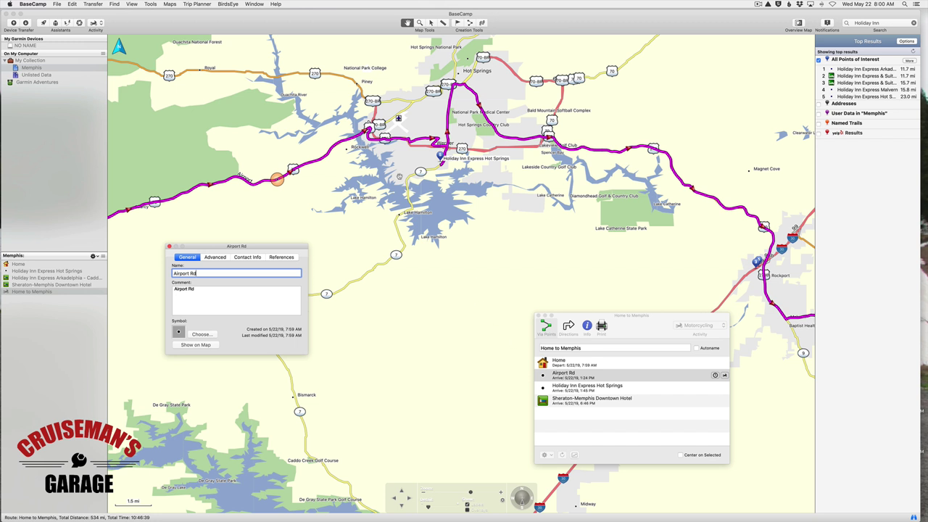
pyautogui.click(169, 247)
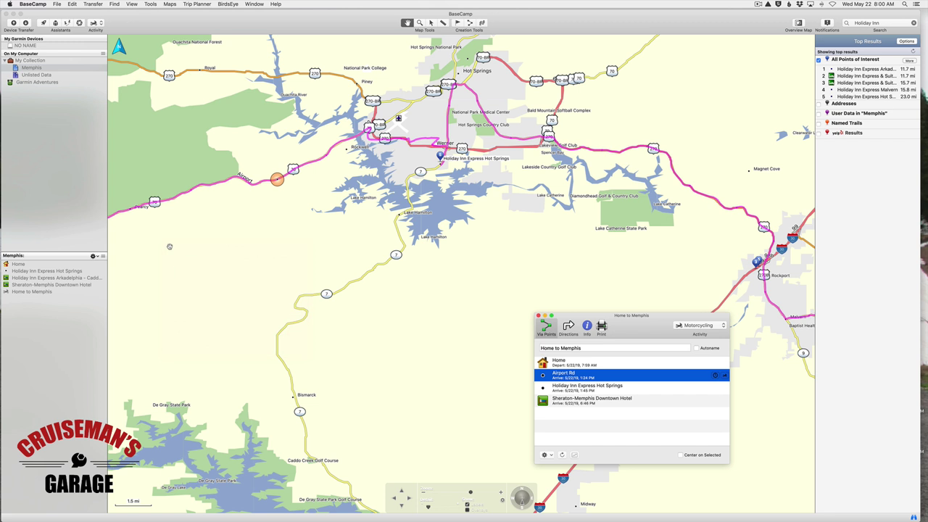
# - Change the symbol of the Holiday Inn Express Hot Springs waypoint to the green lodging symbol with a bed
pyautogui.click(572, 390)
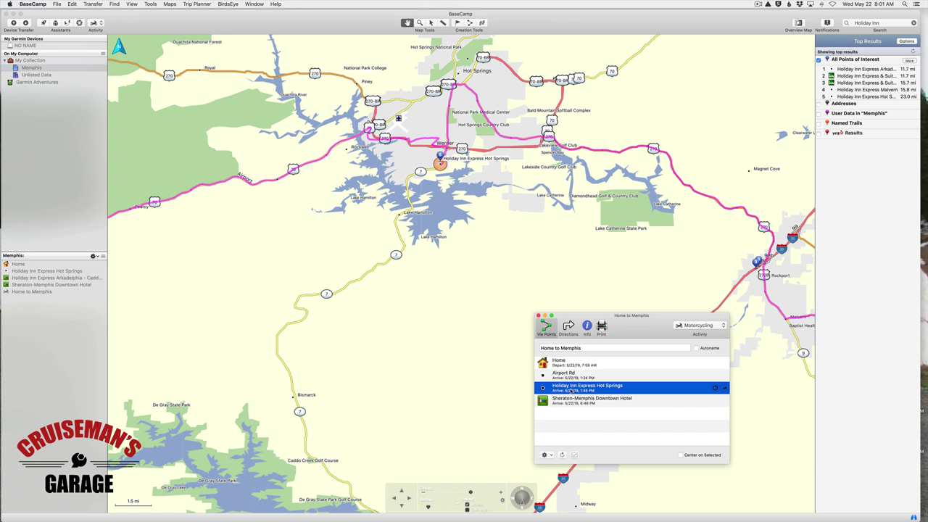
pyautogui.doubleClick(571, 391)
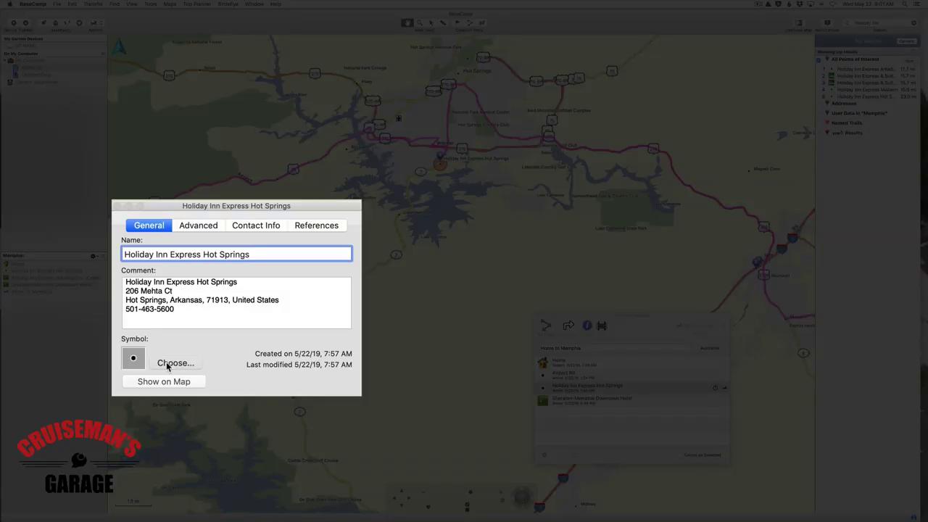
pyautogui.click(196, 336)
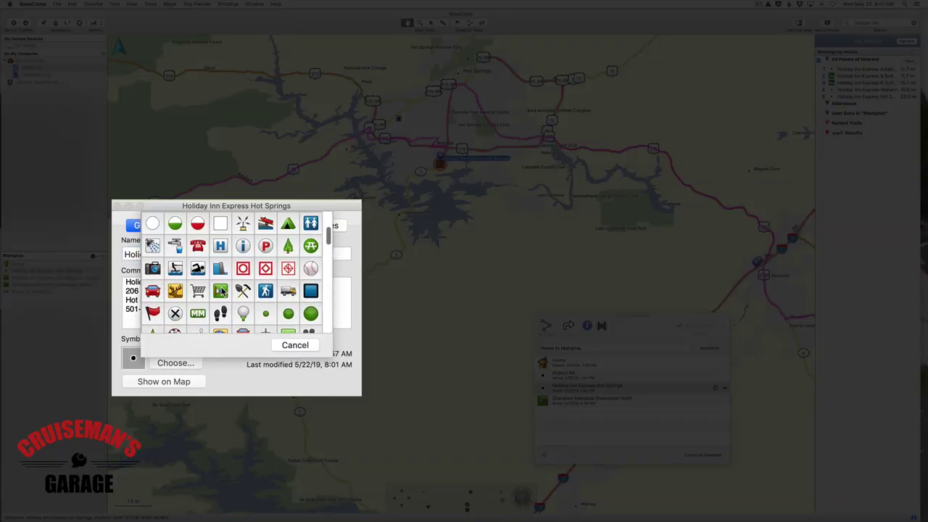
pyautogui.click(218, 296)
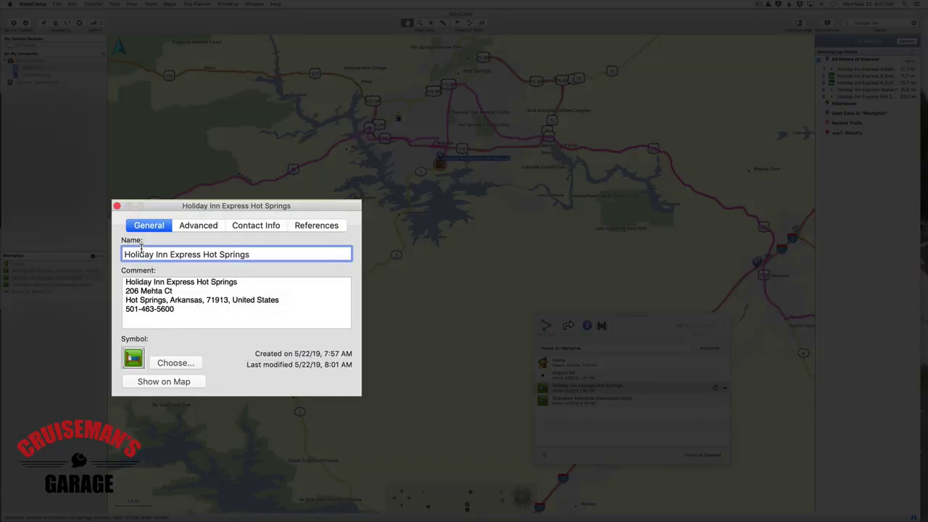
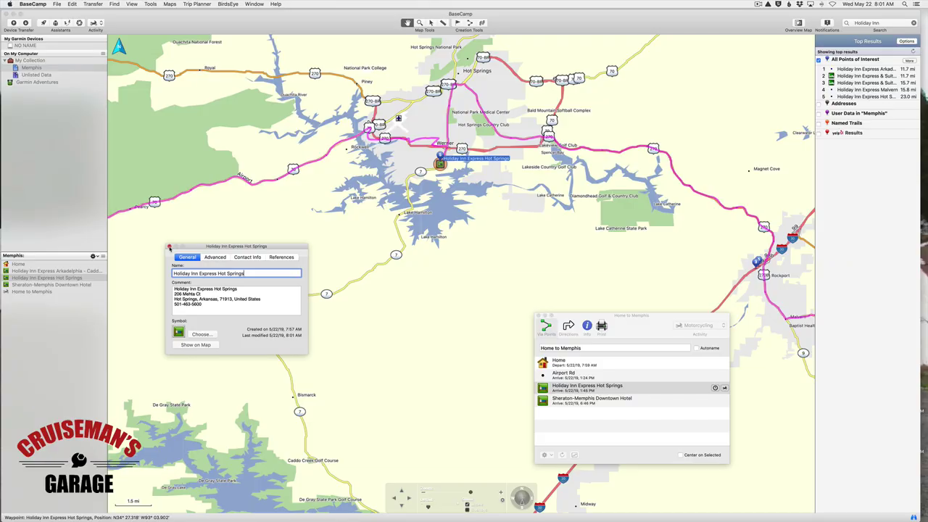
pyautogui.click(169, 247)
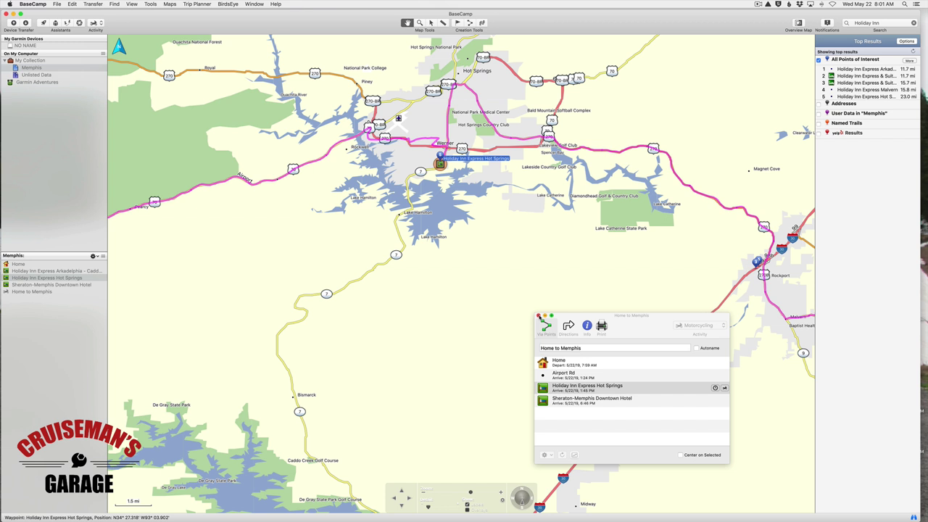
# - Rename the route to "Day 1 - Home to Memphis", close its window and select it in the Memphis list
pyautogui.click(541, 348)
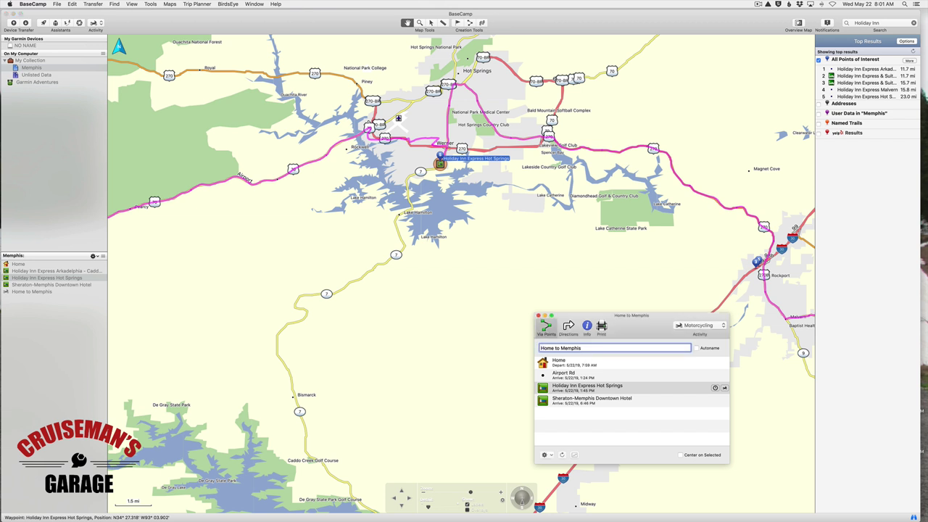
pyautogui.write('Day 1 -')
pyautogui.click(537, 315)
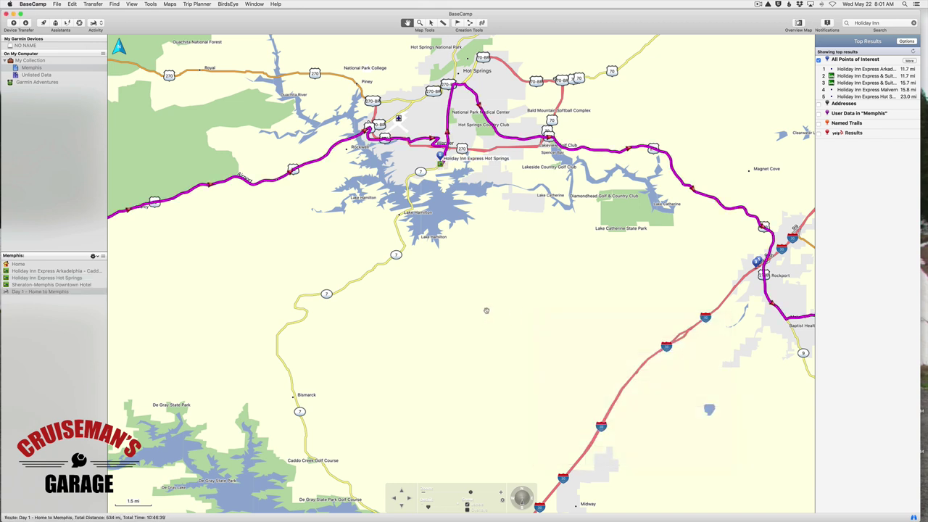
pyautogui.click(33, 292)
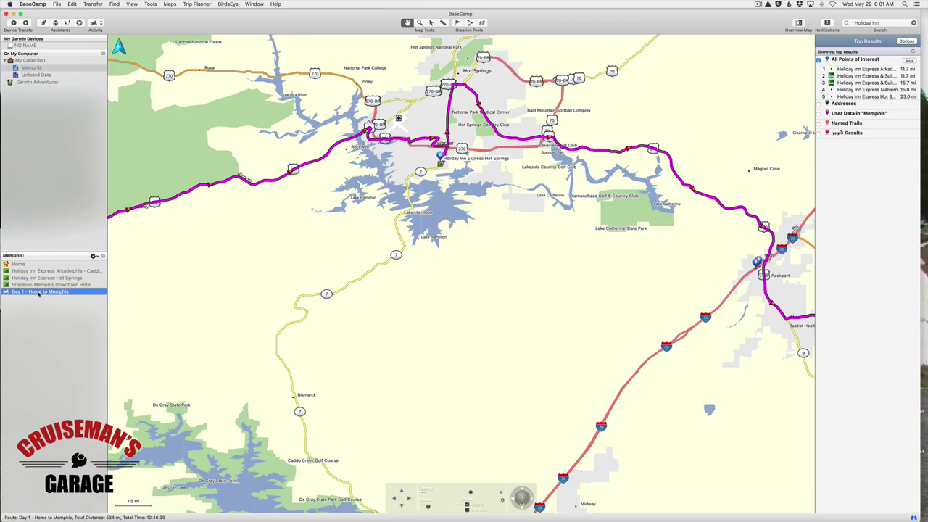
# - Duplicate the "Day 1 - Home to Memphis" route without duplicating its waypoints, and select the copy in the Memphis list
pyautogui.rightClick(39, 292)
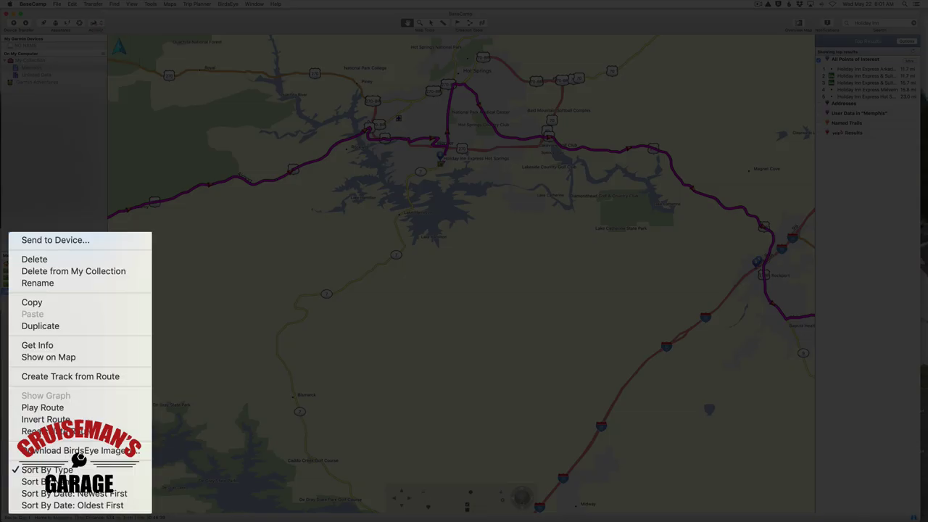
pyautogui.click(42, 326)
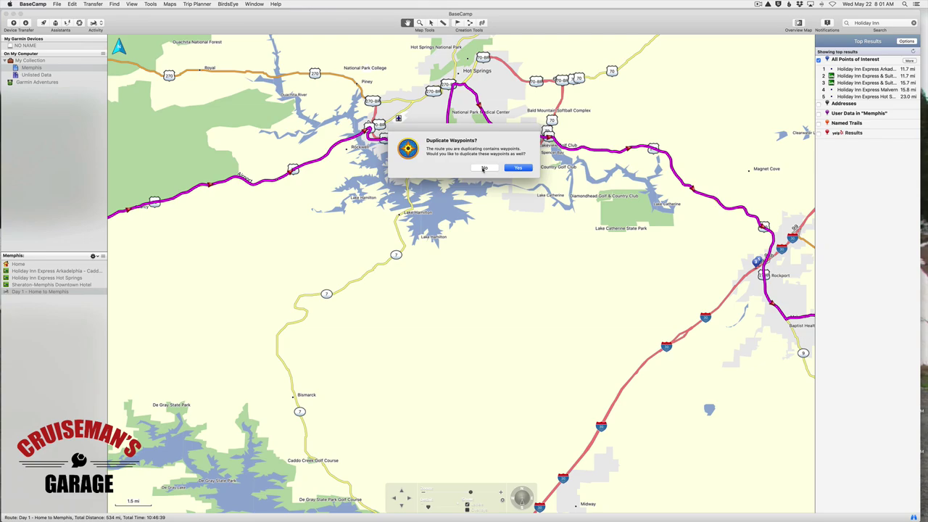
pyautogui.click(484, 168)
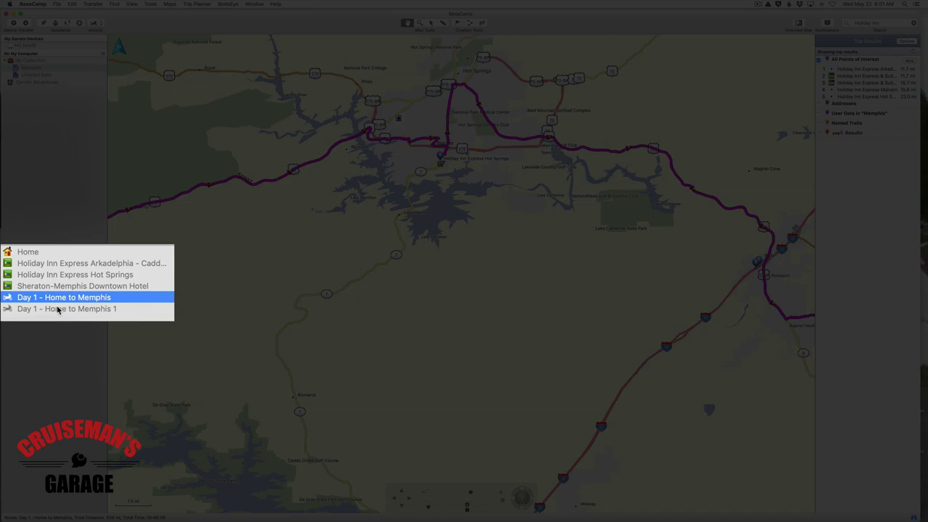
pyautogui.click(55, 310)
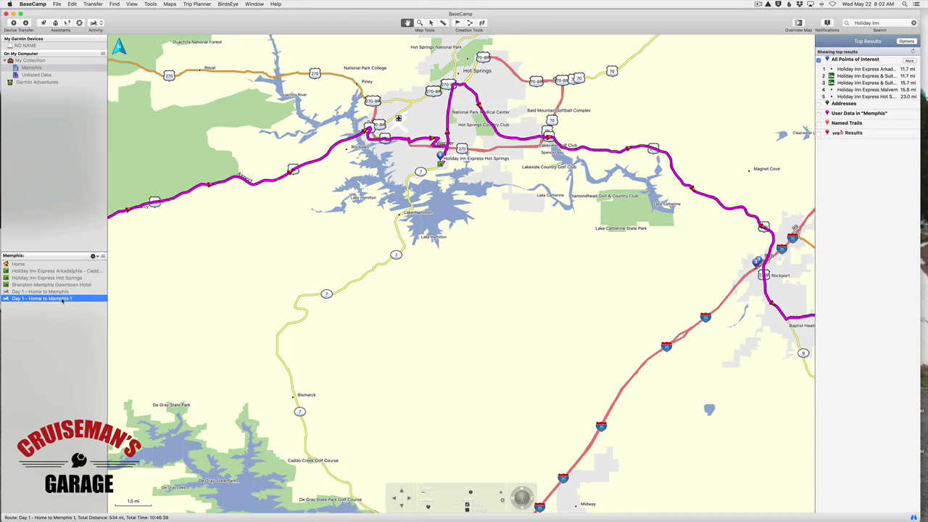
# - Open the duplicated route's properties and rename it "Day 2 - Hot Springs to Memphis"
pyautogui.doubleClick(63, 298)
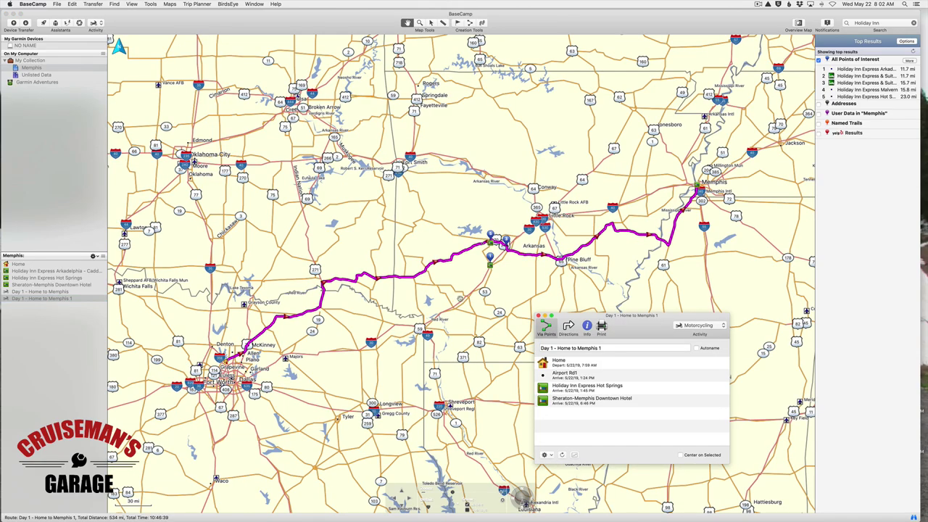
pyautogui.moveTo(635, 301); pyautogui.dragTo(397, 111)
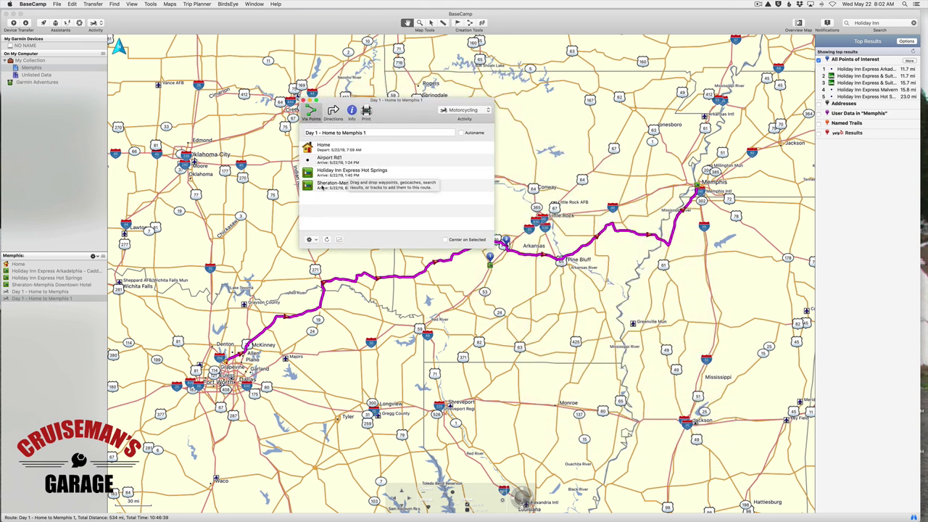
pyautogui.click(367, 132)
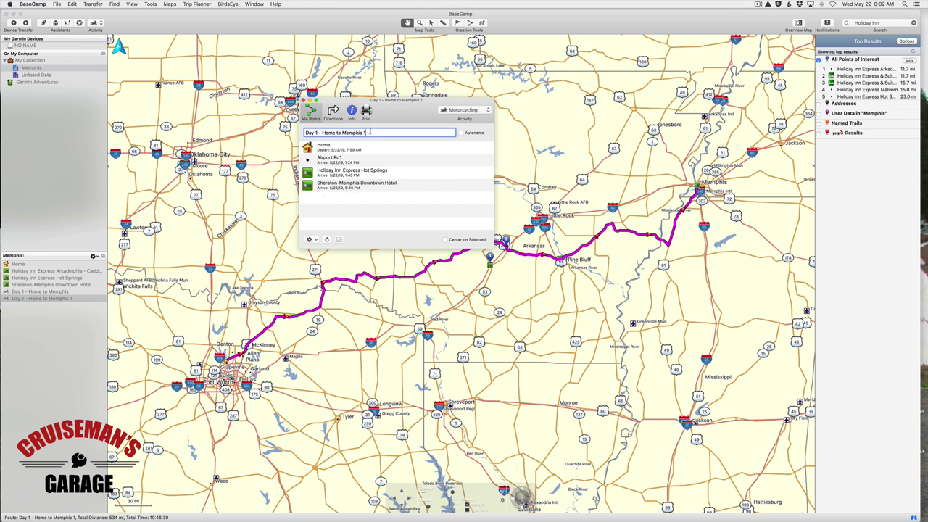
pyautogui.press('BackSpace')
pyautogui.press('BackSpace')
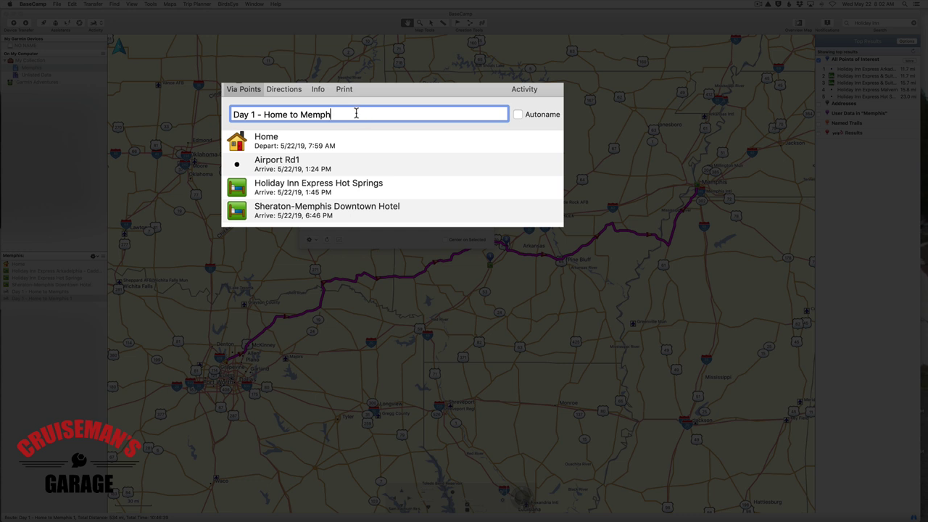
pyautogui.moveTo(373, 132); pyautogui.dragTo(307, 133)
pyautogui.moveTo(237, 114); pyautogui.dragTo(251, 114)
pyautogui.write('2')
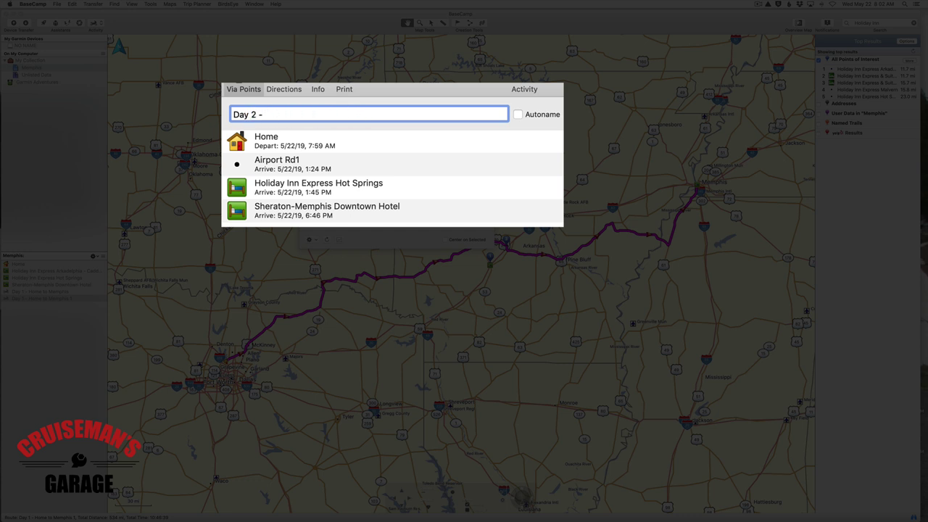
pyautogui.write(' - Hot Springs to Memphis')
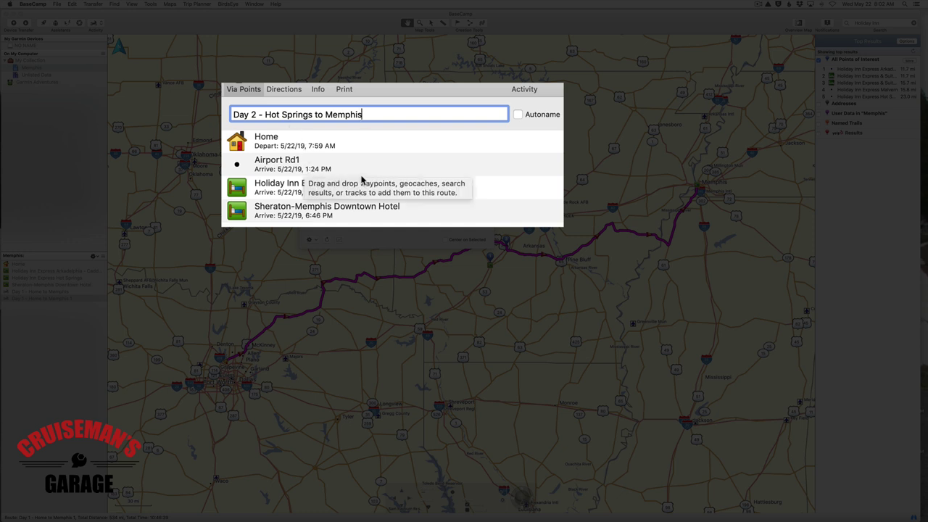
# - Remove the Home and Airport Rd1 via points from the Day 2 route, recalculate it and close its window
pyautogui.click(287, 148)
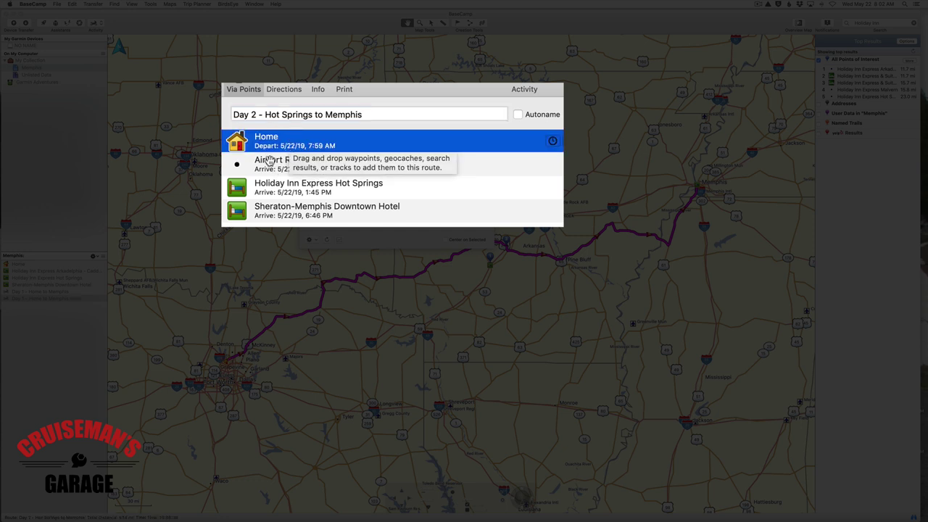
pyautogui.keyDown('shift'); pyautogui.click(269, 161); pyautogui.keyUp('shift')
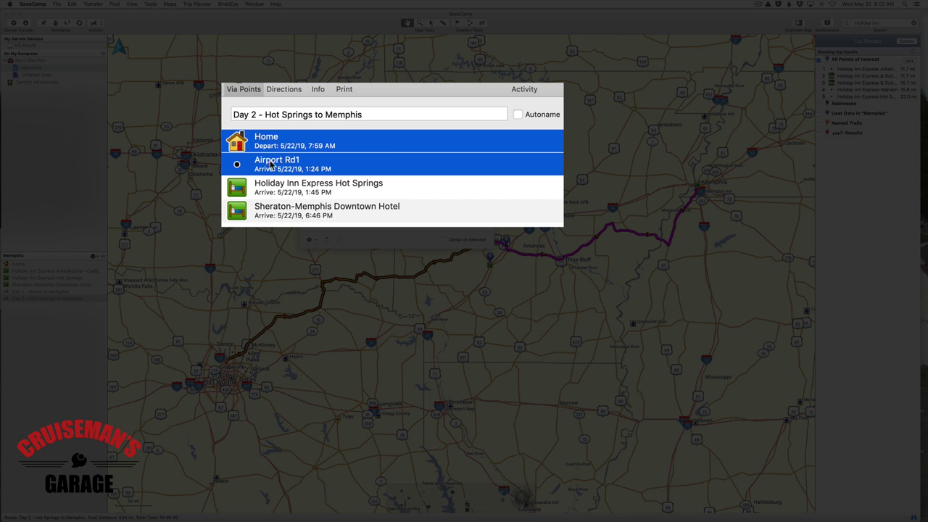
pyautogui.press('Delete')
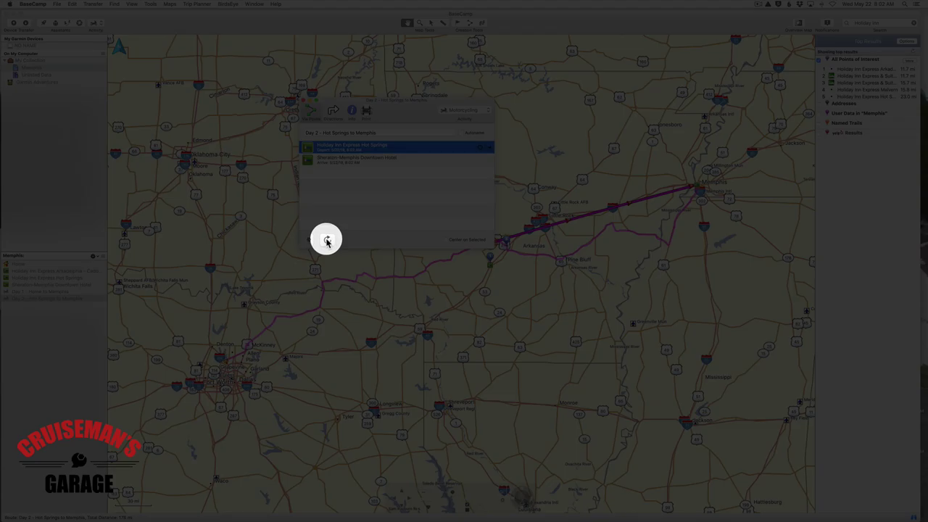
pyautogui.click(327, 239)
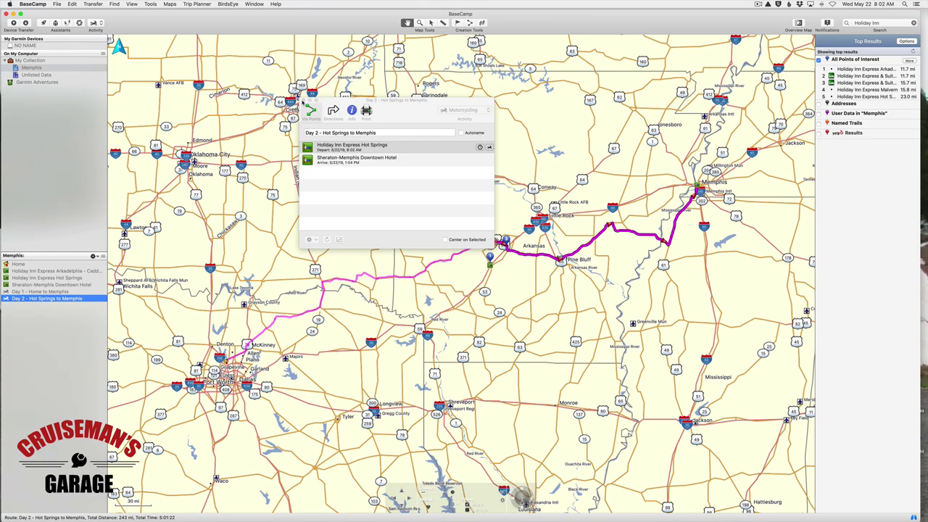
pyautogui.click(304, 101)
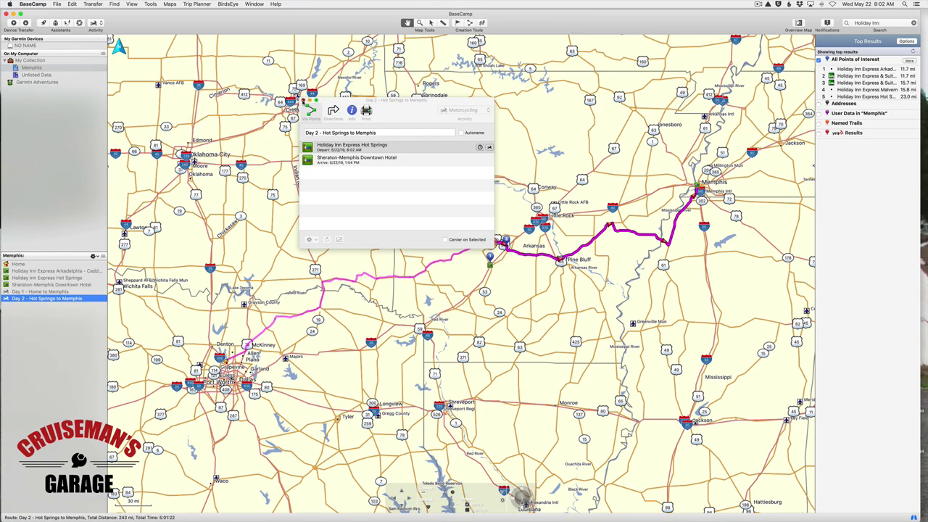
# - Rename the "Day 1 - Home to Memphis" route to "Day 1 - Home to Hot Springs" in the Memphis list
pyautogui.click(50, 291)
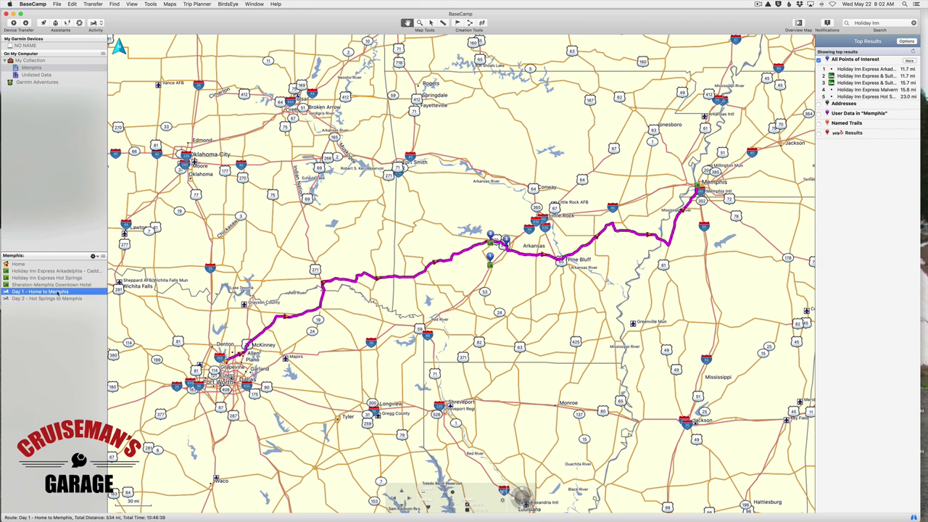
pyautogui.click(58, 292)
pyautogui.write('Day 1 - Home to H')
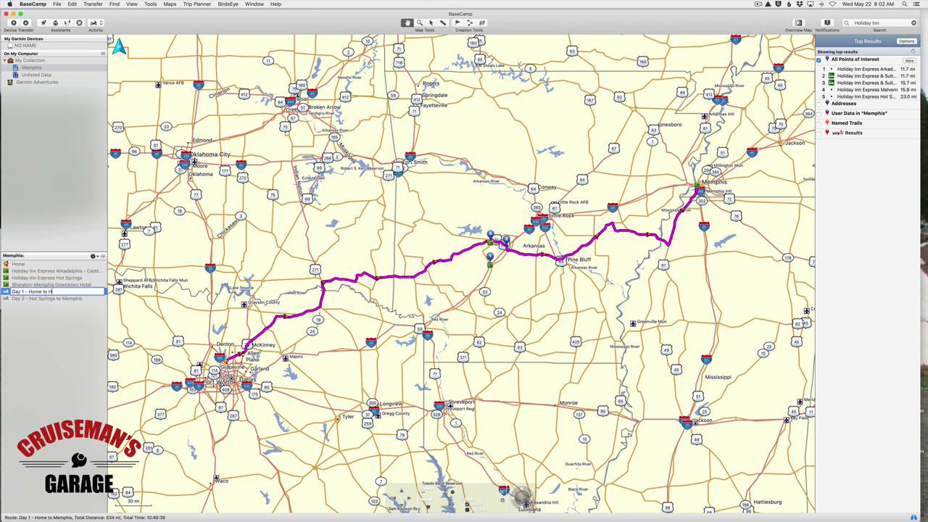
pyautogui.write('ot Springs')
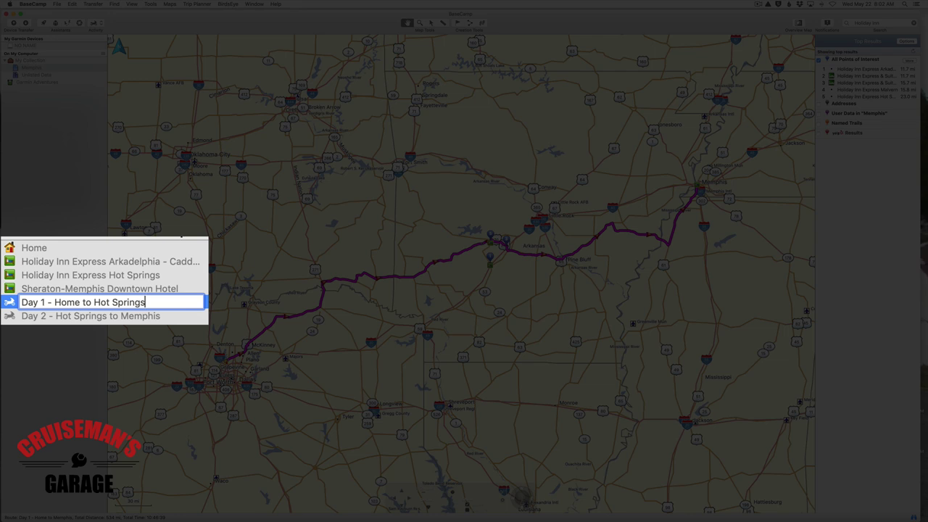
pyautogui.press('Return')
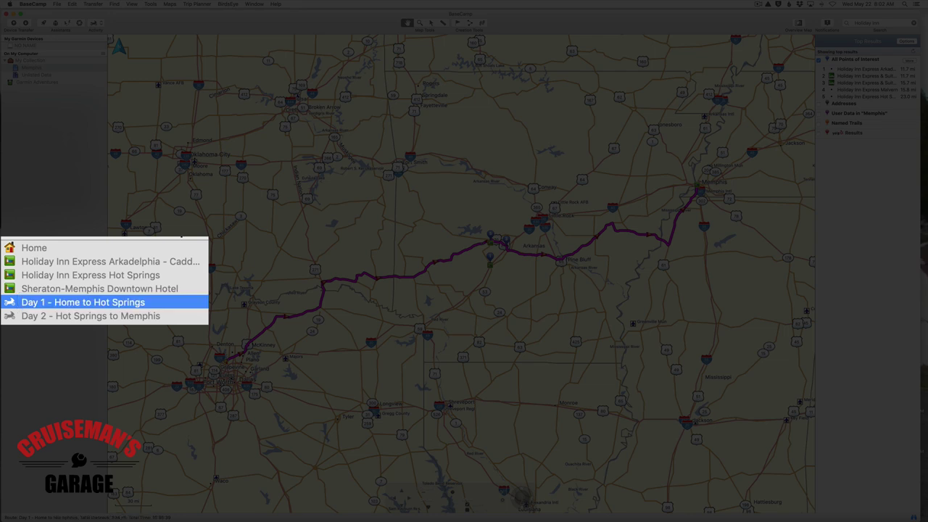
# - Remove the Sheraton-Memphis Downtown Hotel via point from the Day 1 route, recalculate it and close its window
pyautogui.click(47, 298)
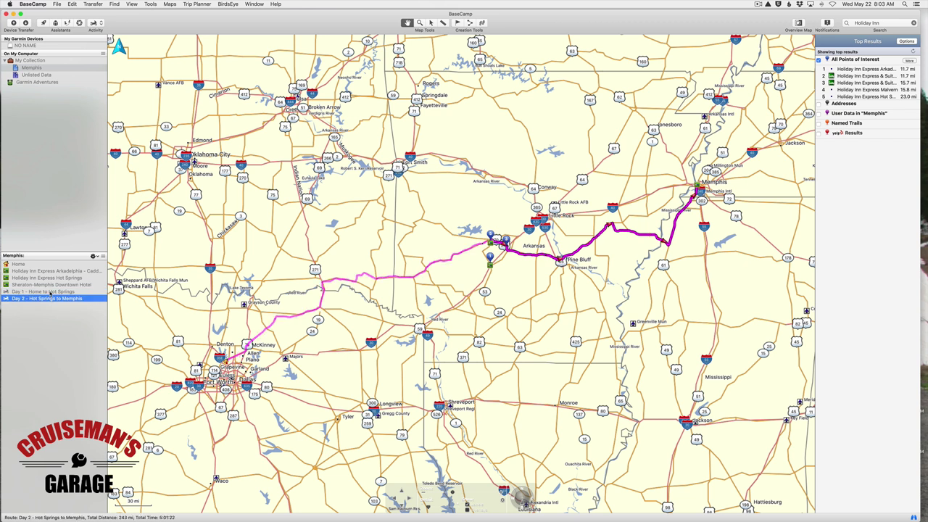
pyautogui.click(49, 291)
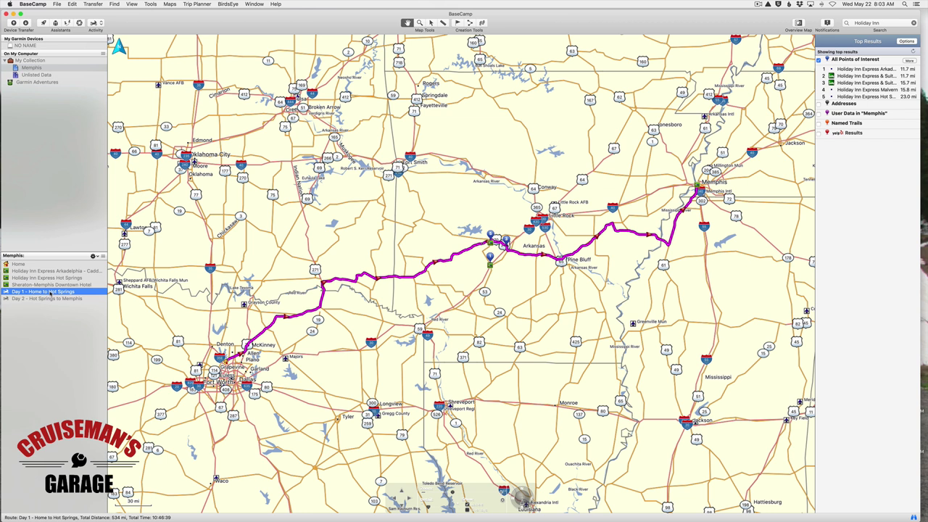
pyautogui.doubleClick(51, 292)
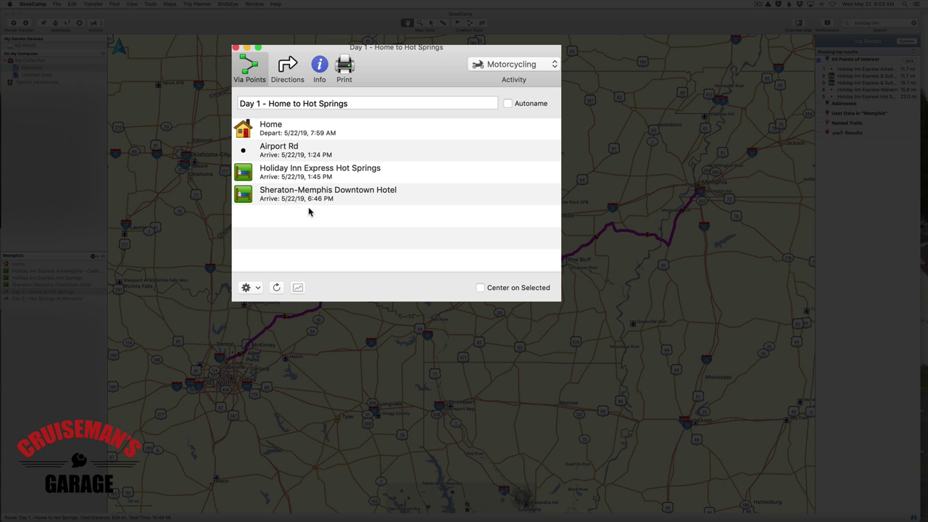
pyautogui.click(272, 200)
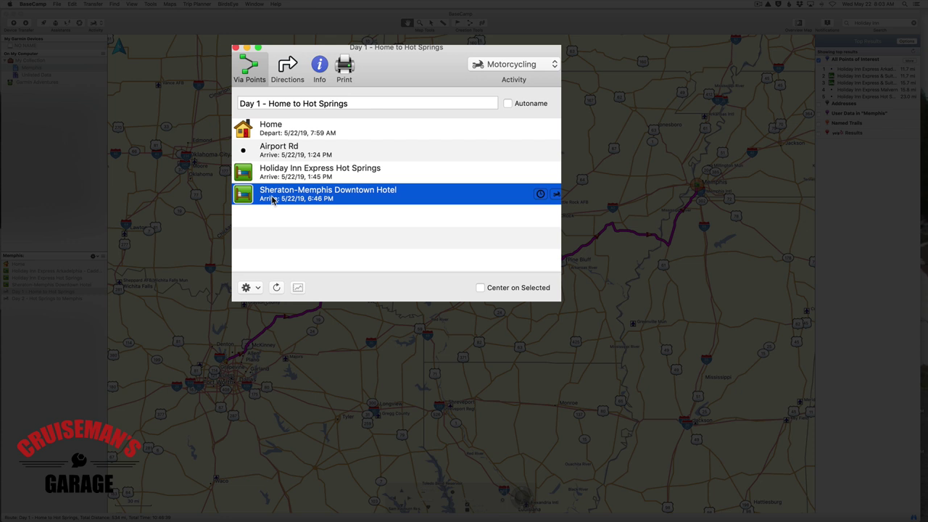
pyautogui.press('Delete')
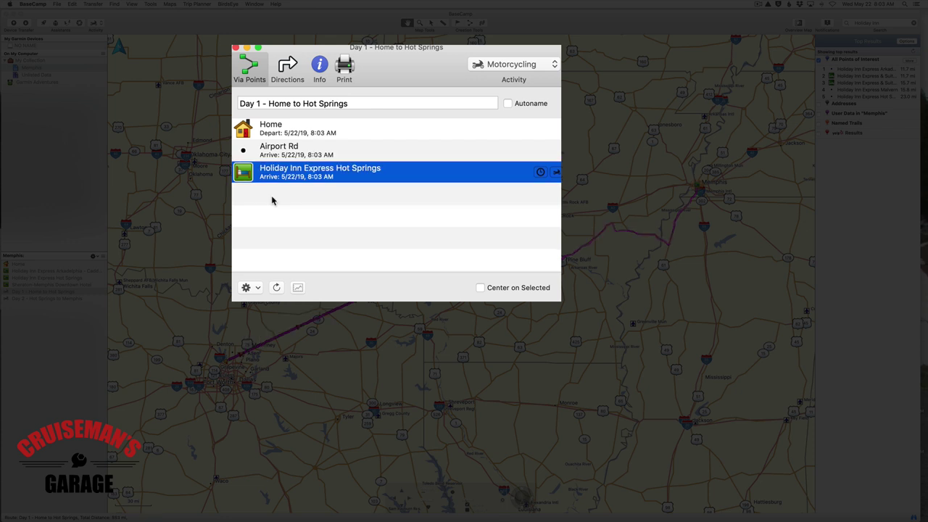
pyautogui.click(277, 287)
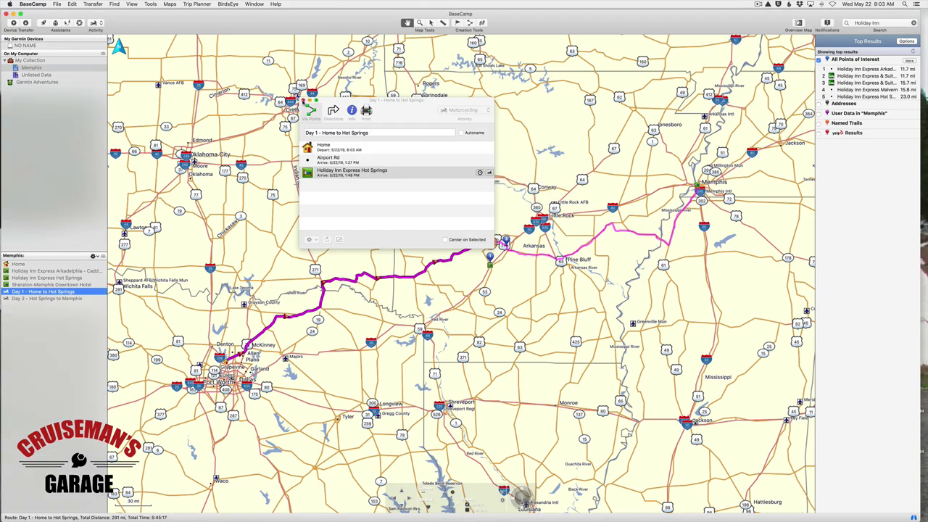
pyautogui.click(302, 99)
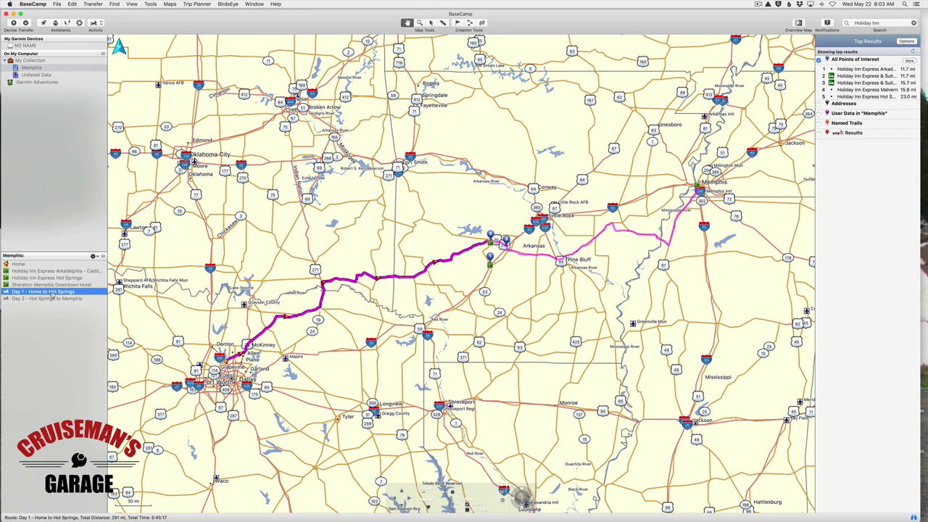
# - Change the color of the "Day 2 - Hot Springs to Memphis" route to Blue and close its window
pyautogui.click(48, 299)
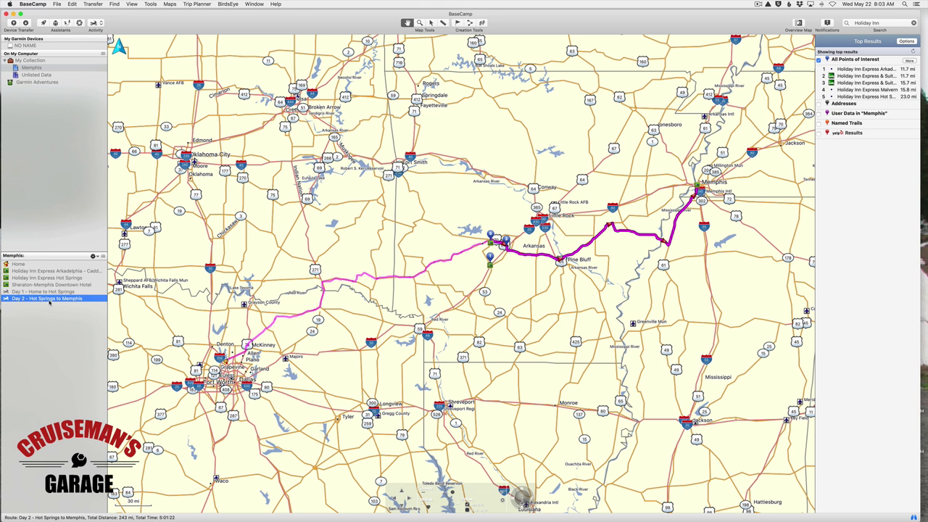
pyautogui.doubleClick(13, 299)
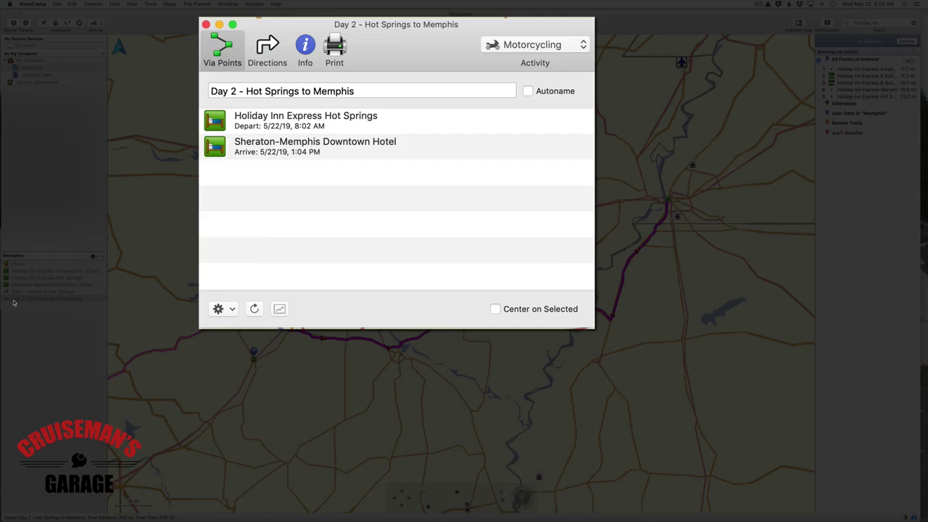
pyautogui.click(305, 51)
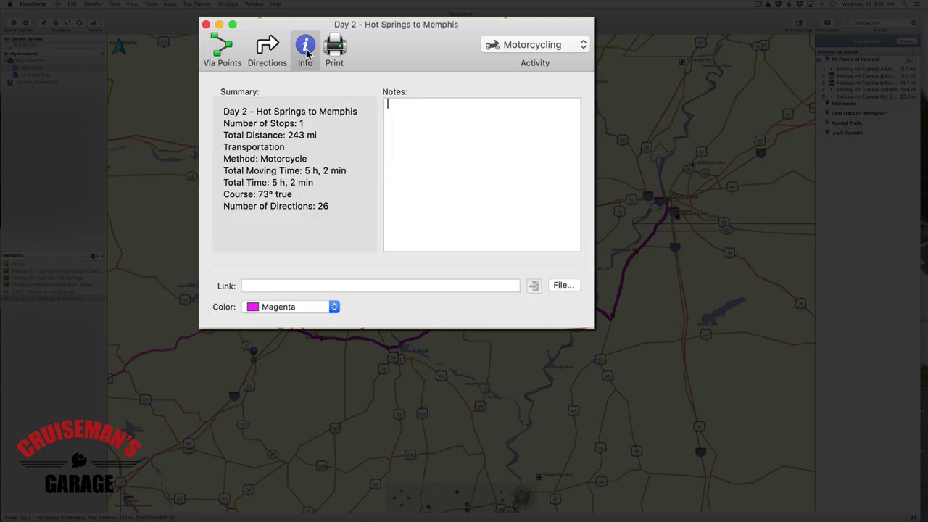
pyautogui.click(333, 306)
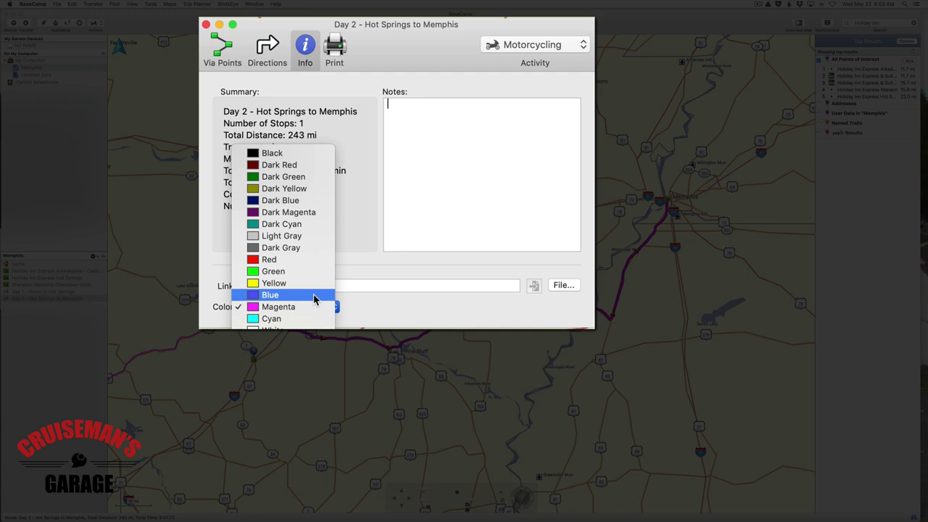
pyautogui.click(314, 295)
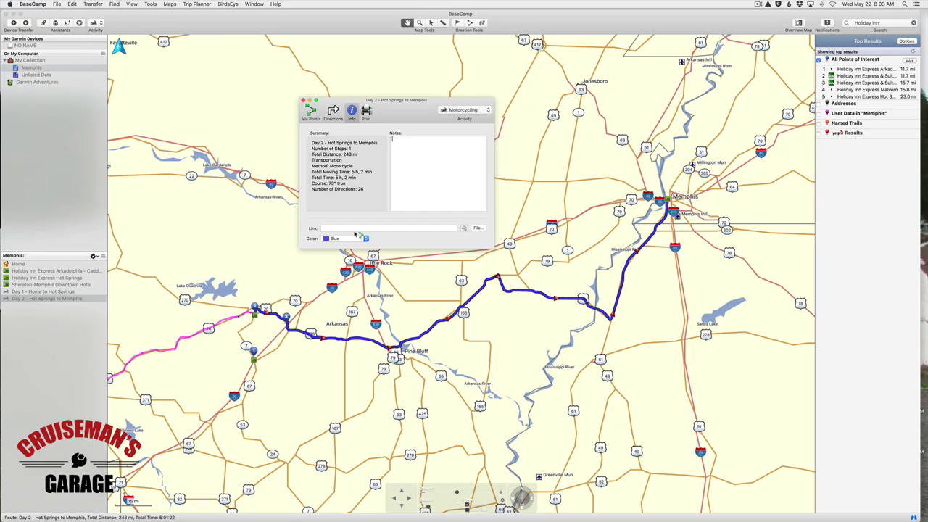
pyautogui.click(303, 100)
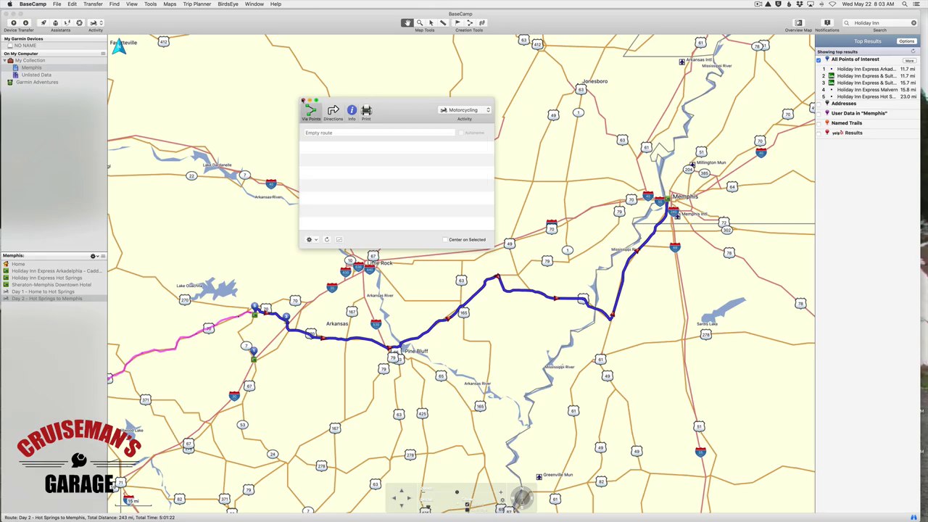
# - Compare the full Day 1 and Day 2 routes on the map by selecting each one in turn
pyautogui.click(451, 494)
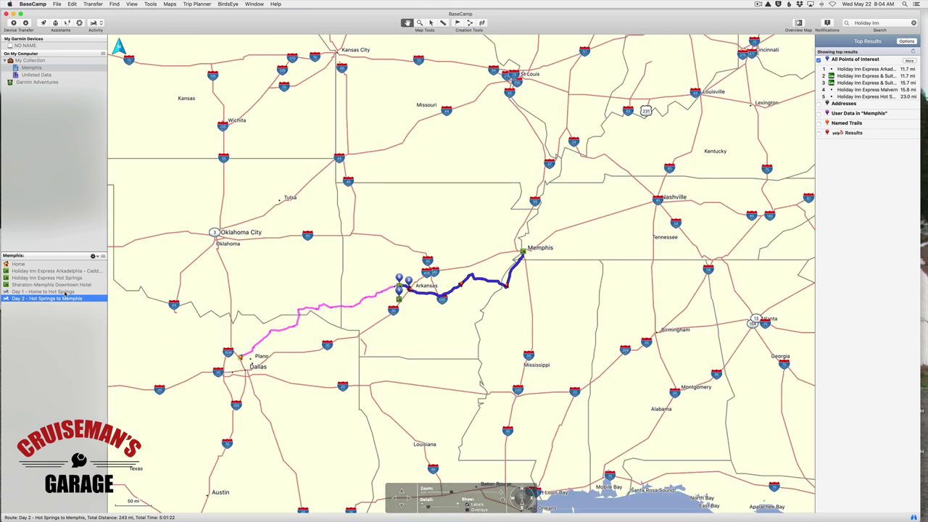
pyautogui.click(65, 292)
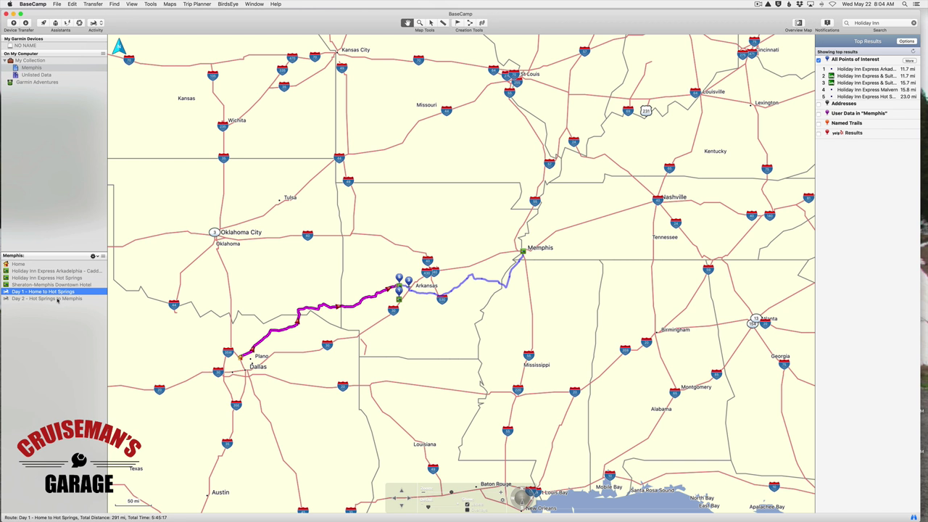
pyautogui.click(58, 299)
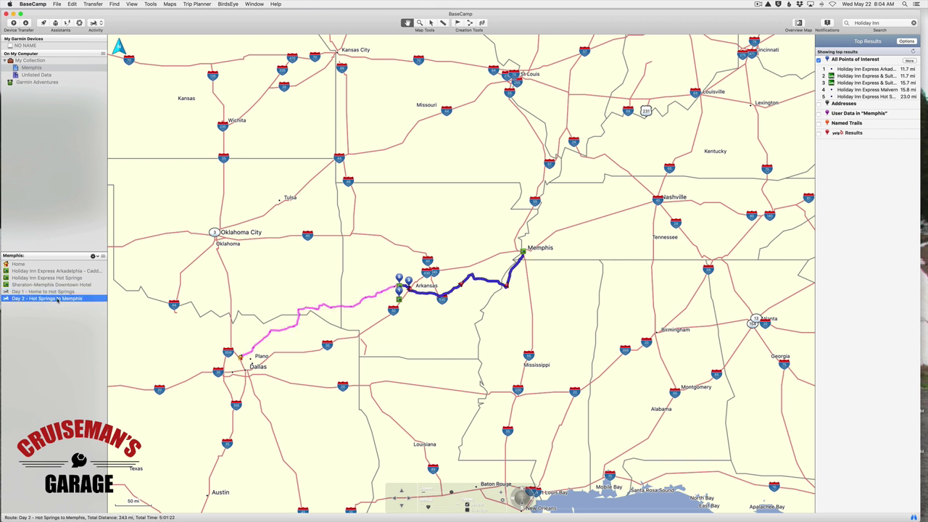